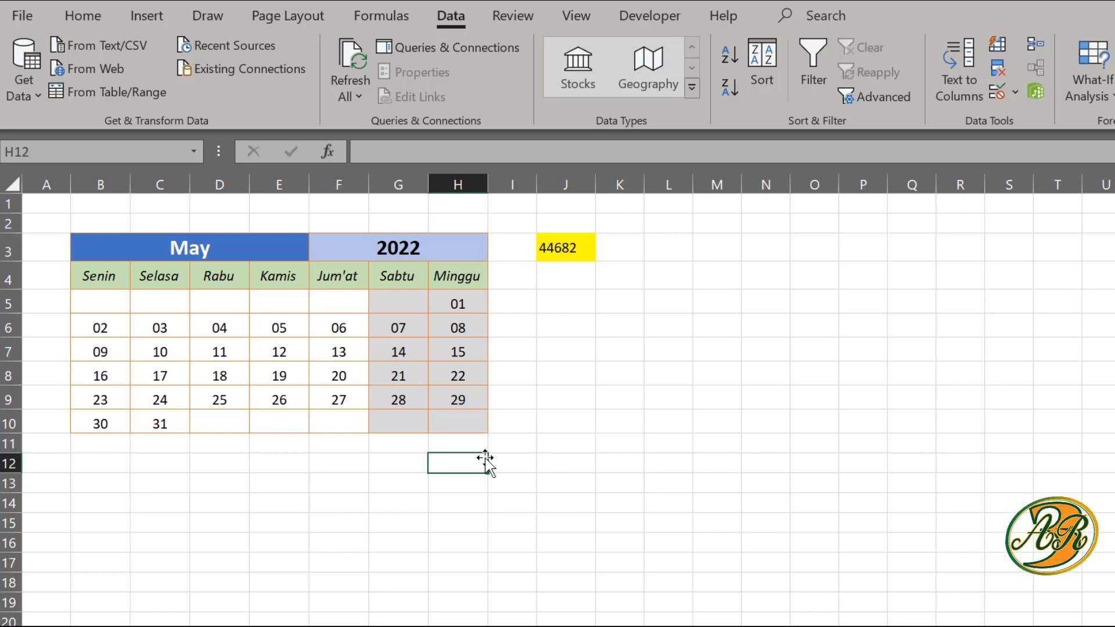
- Switch the month in the finished calendar's B3 list to August and then to June
{"action": "left_click", "coordinate": [267, 247]}
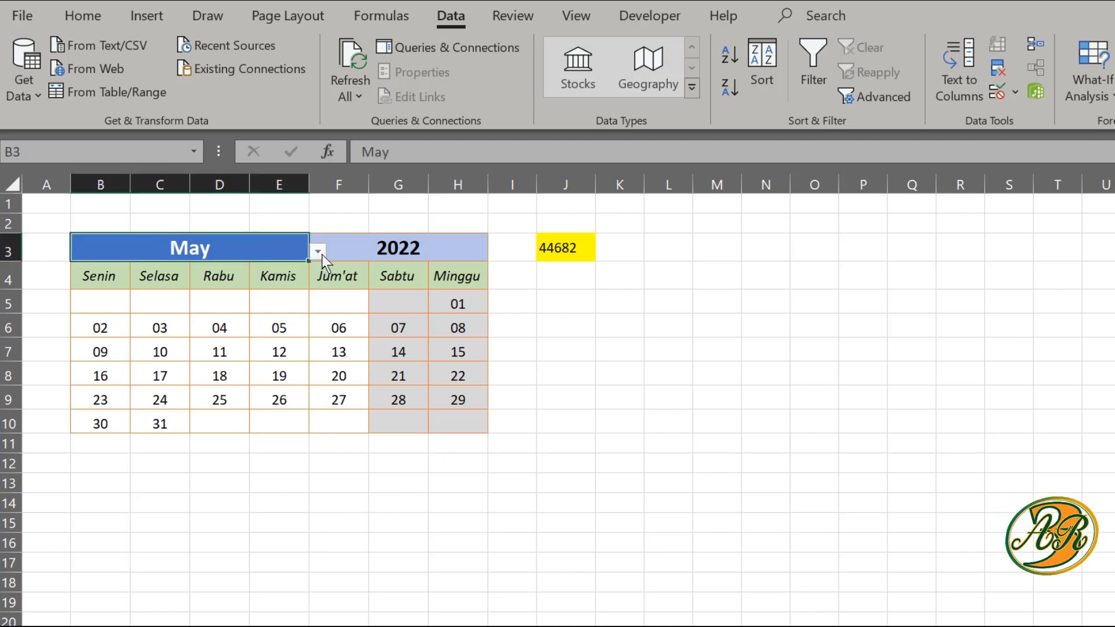
{"action": "left_click", "coordinate": [251, 318]}
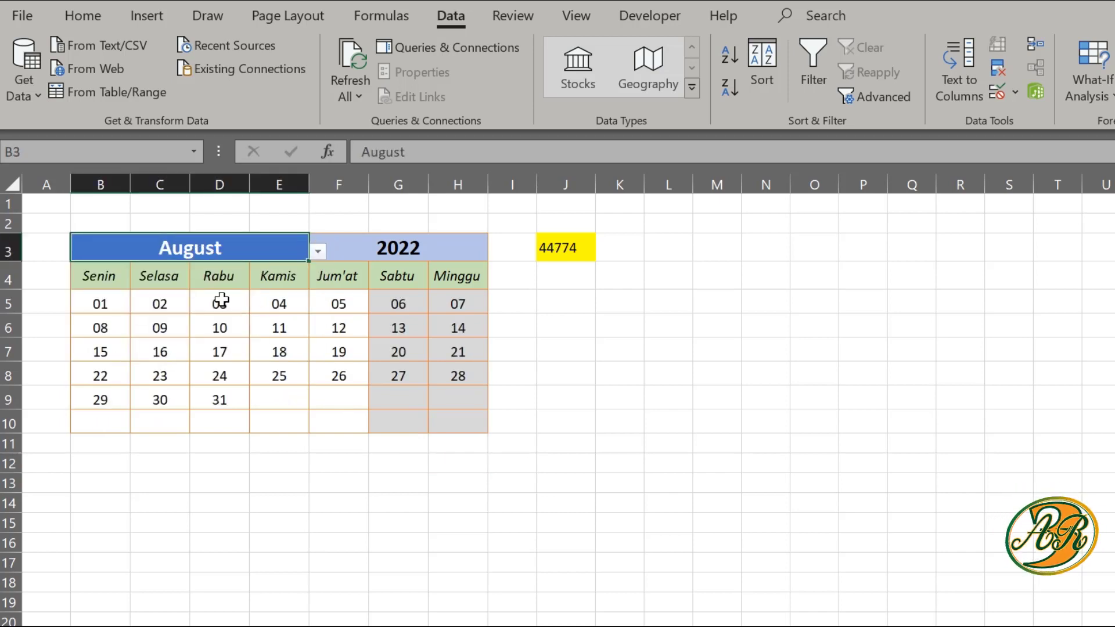
{"action": "left_click", "coordinate": [318, 251]}
{"action": "left_click", "coordinate": [269, 280]}
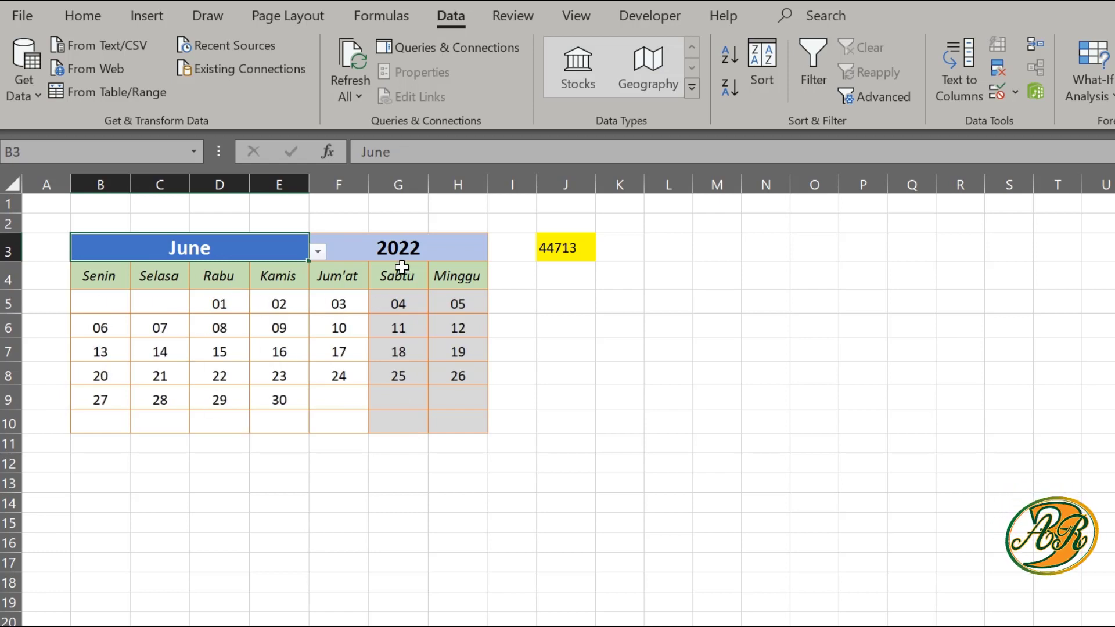
- Choose 2024 from the year list in the finished calendar's header cell F3
{"action": "left_click", "coordinate": [414, 243]}
{"action": "left_click", "coordinate": [497, 250]}
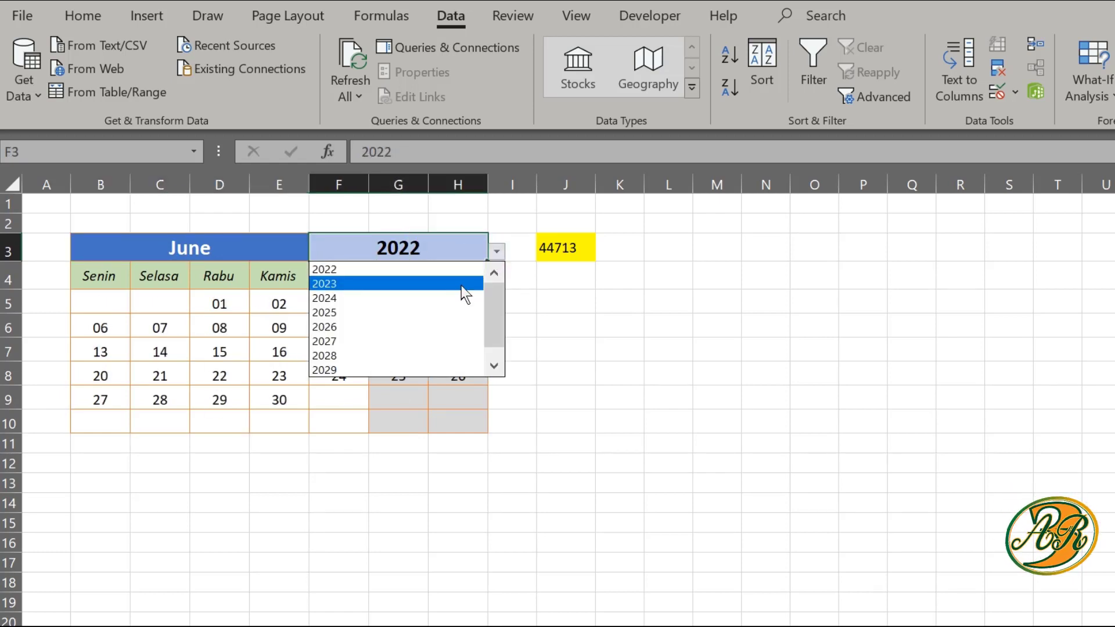
{"action": "left_click", "coordinate": [444, 295]}
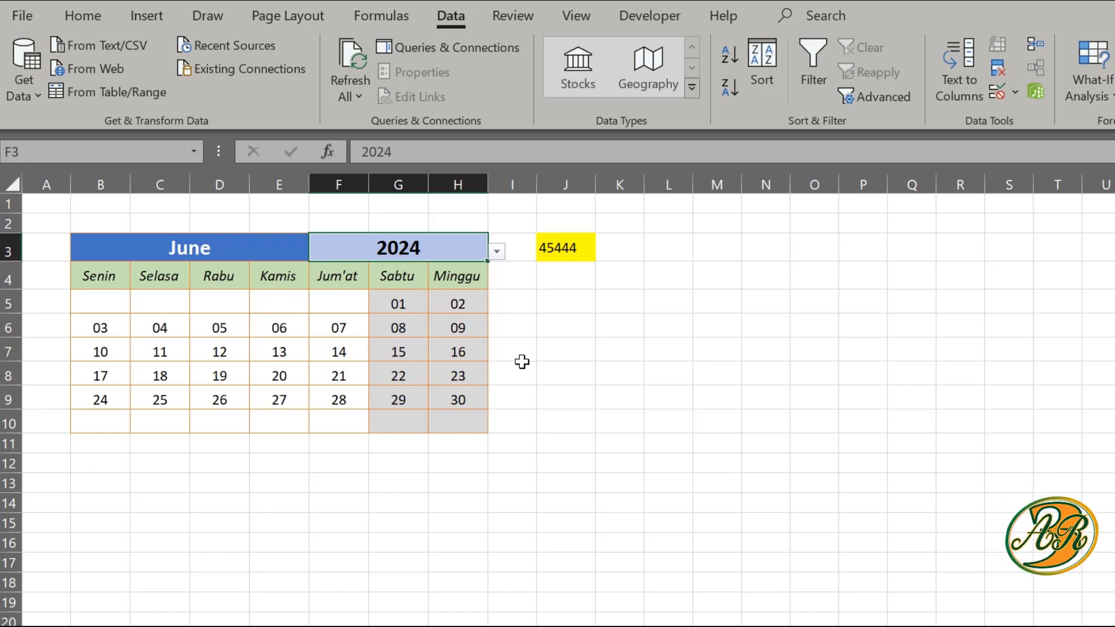
{"action": "left_click", "coordinate": [538, 369]}
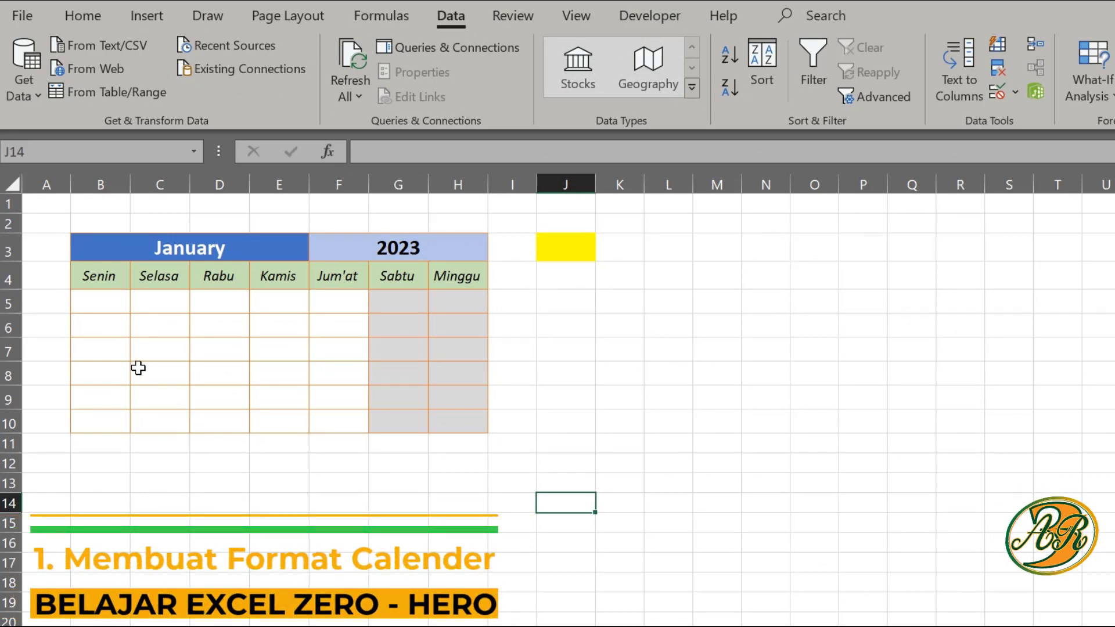
- Examine the blank calendar layout: month cell, year cell, weekday header row and date grid B5:H10
{"action": "left_click", "coordinate": [97, 251]}
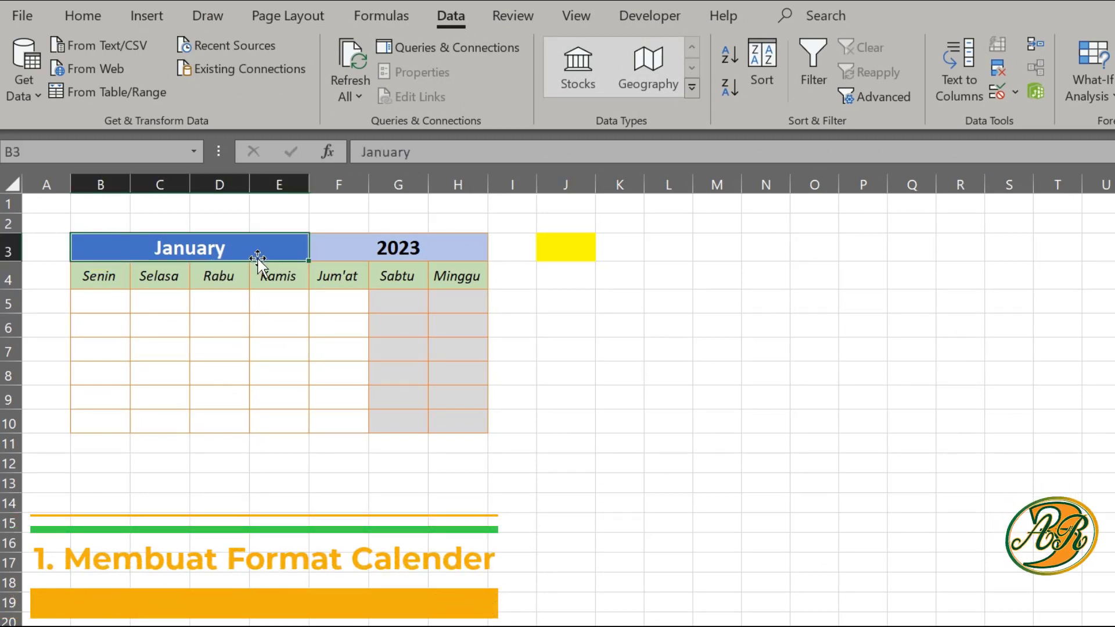
{"action": "left_click", "coordinate": [347, 249]}
{"action": "left_click_drag", "start_coordinate": [174, 246], "coordinate": [421, 273]}
{"action": "left_click", "coordinate": [108, 273]}
{"action": "left_click", "coordinate": [261, 249]}
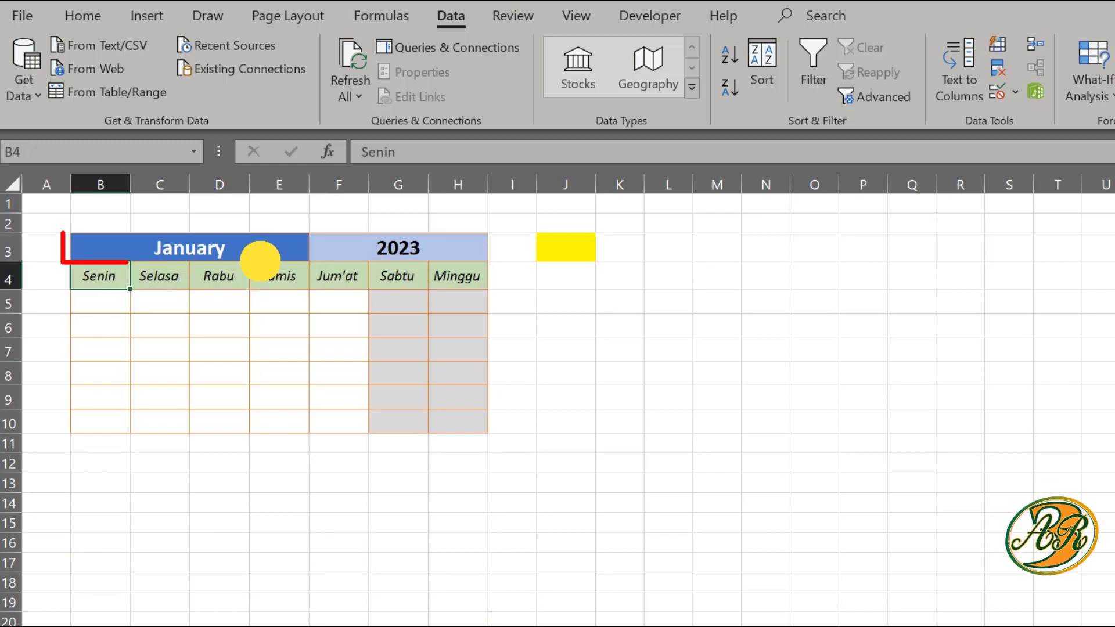
{"action": "left_click", "coordinate": [355, 247]}
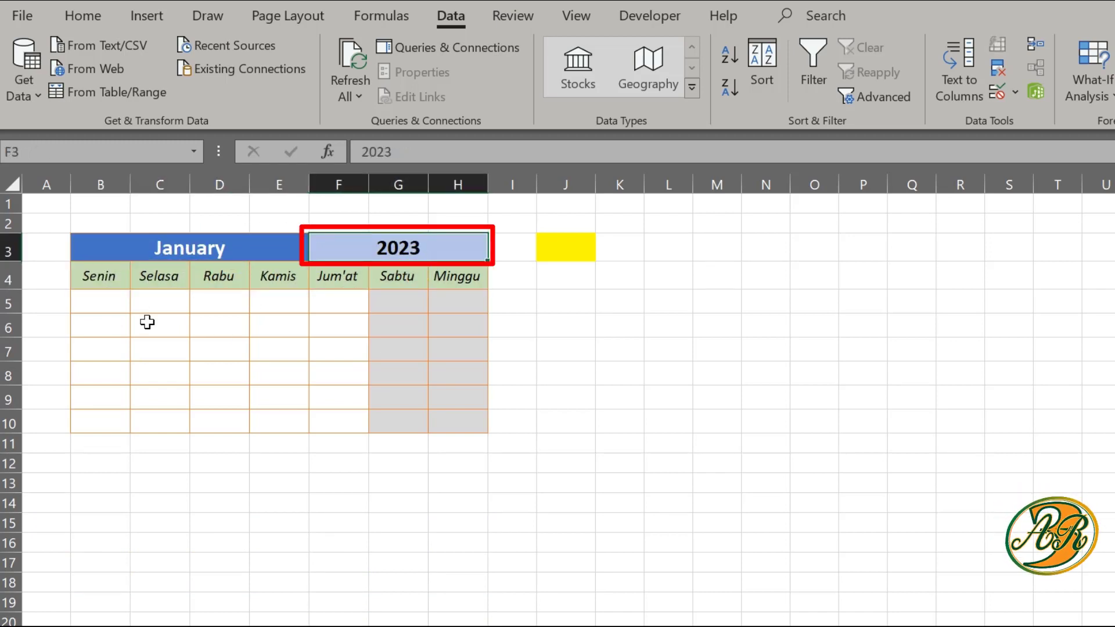
{"action": "left_click_drag", "start_coordinate": [108, 277], "coordinate": [437, 279]}
{"action": "left_click_drag", "start_coordinate": [102, 301], "coordinate": [464, 424]}
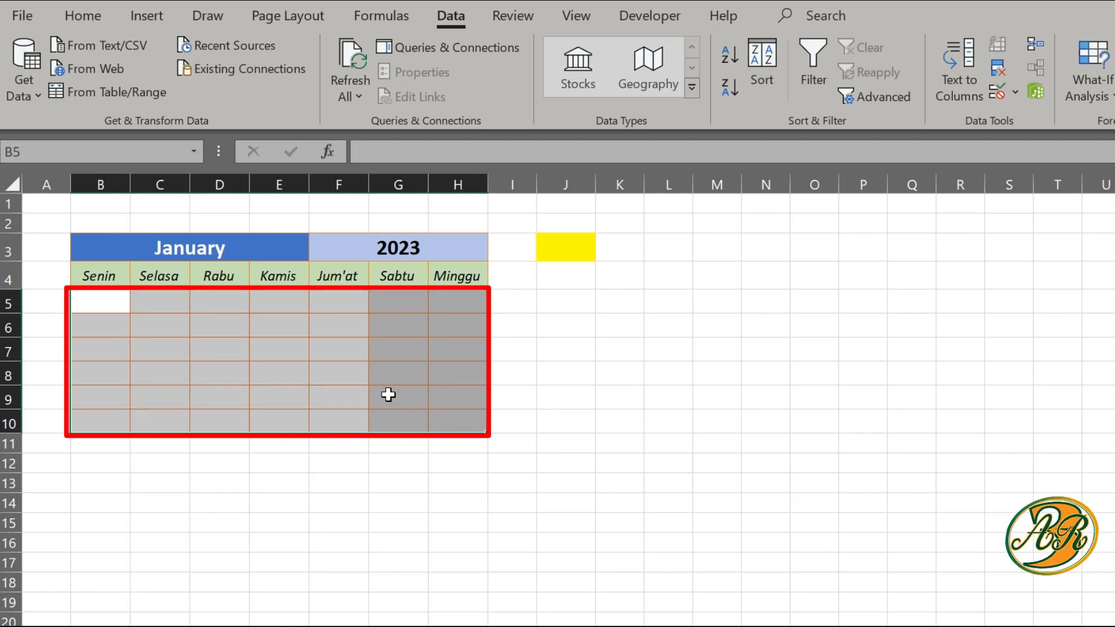
{"action": "left_click", "coordinate": [558, 414]}
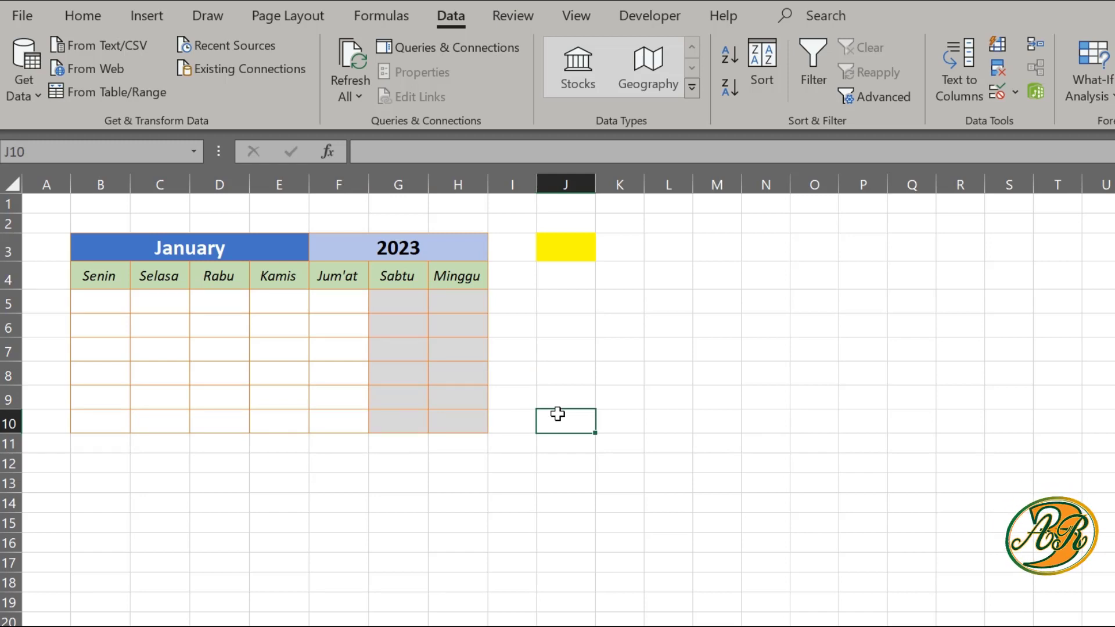
- Review the month cell B3 and the year cell F3 in the blank calendar's header
{"action": "left_click", "coordinate": [230, 252]}
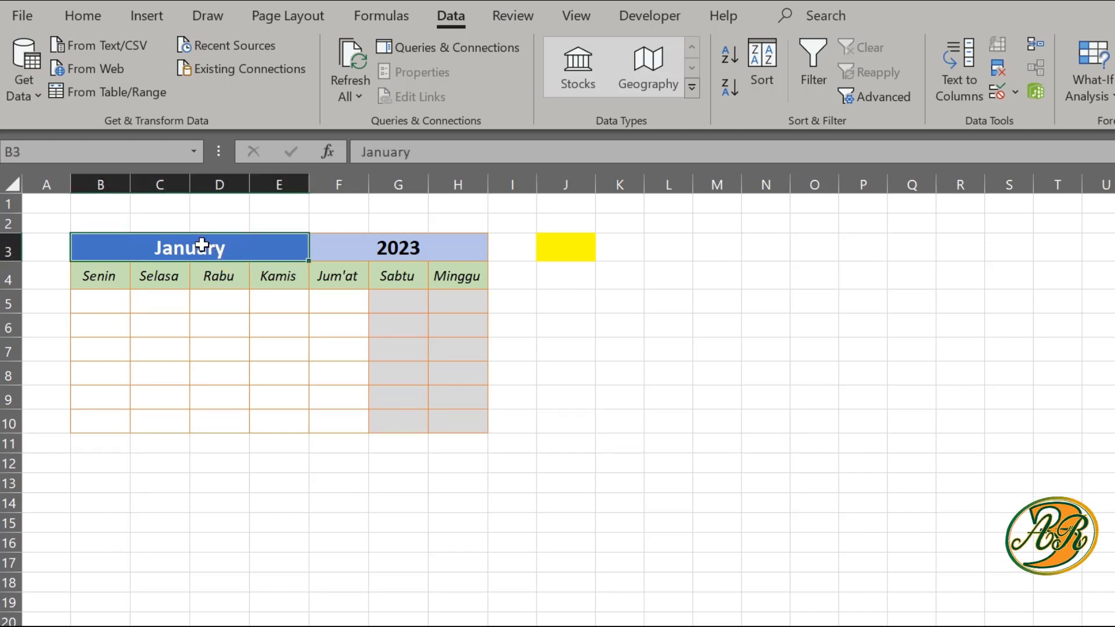
{"action": "left_click", "coordinate": [365, 241]}
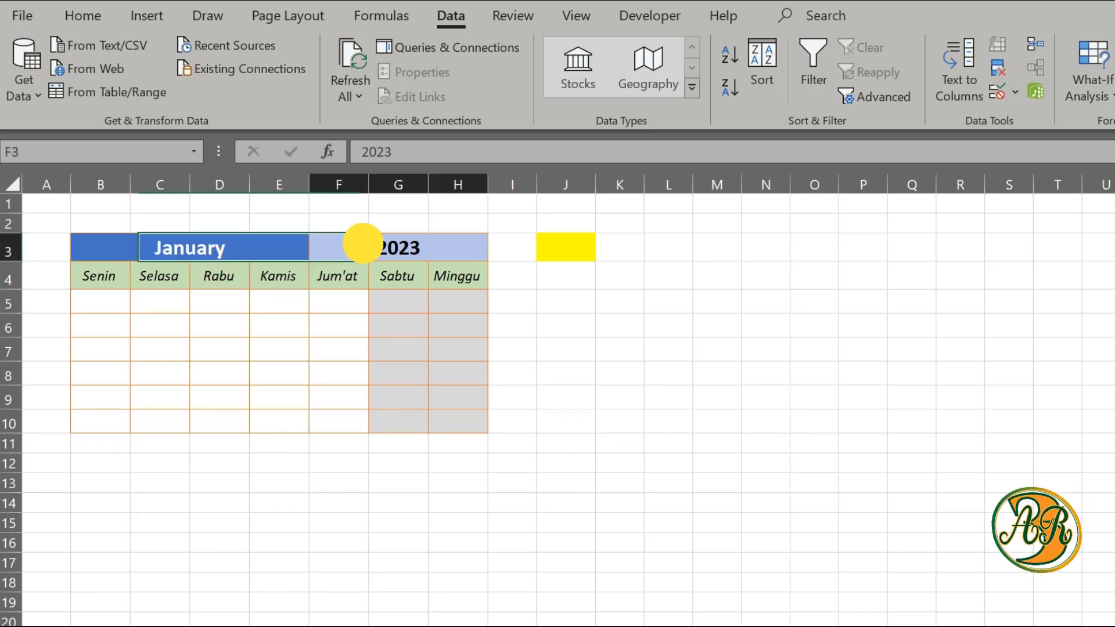
{"action": "left_click", "coordinate": [250, 256]}
{"action": "left_click", "coordinate": [378, 255]}
{"action": "left_click", "coordinate": [259, 252]}
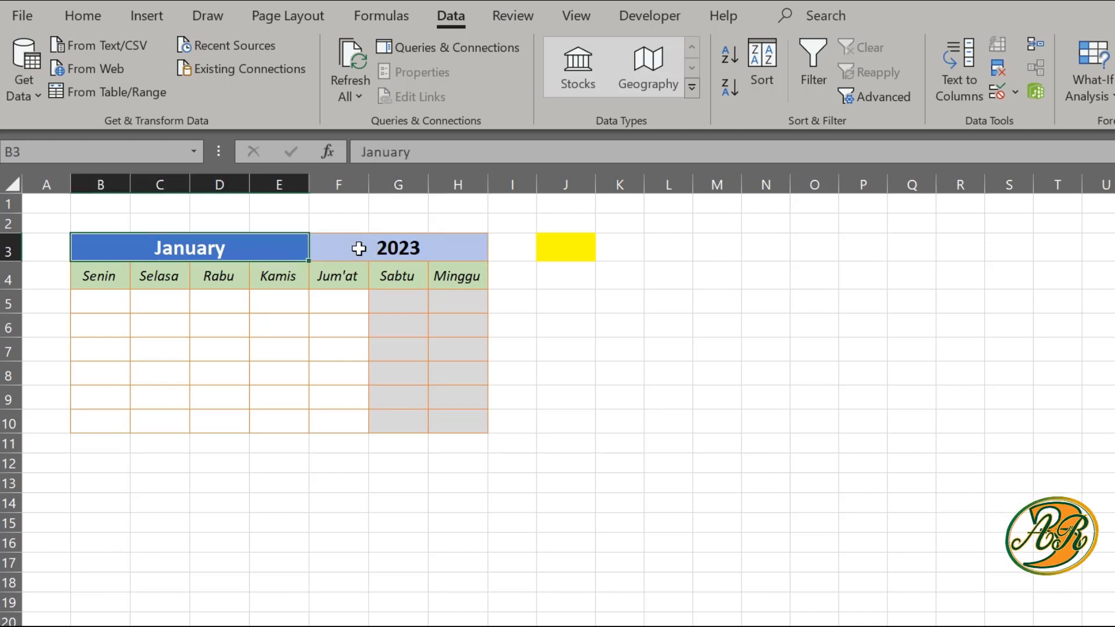
{"action": "left_click", "coordinate": [361, 244]}
{"action": "left_click", "coordinate": [273, 246]}
{"action": "left_click", "coordinate": [369, 253]}
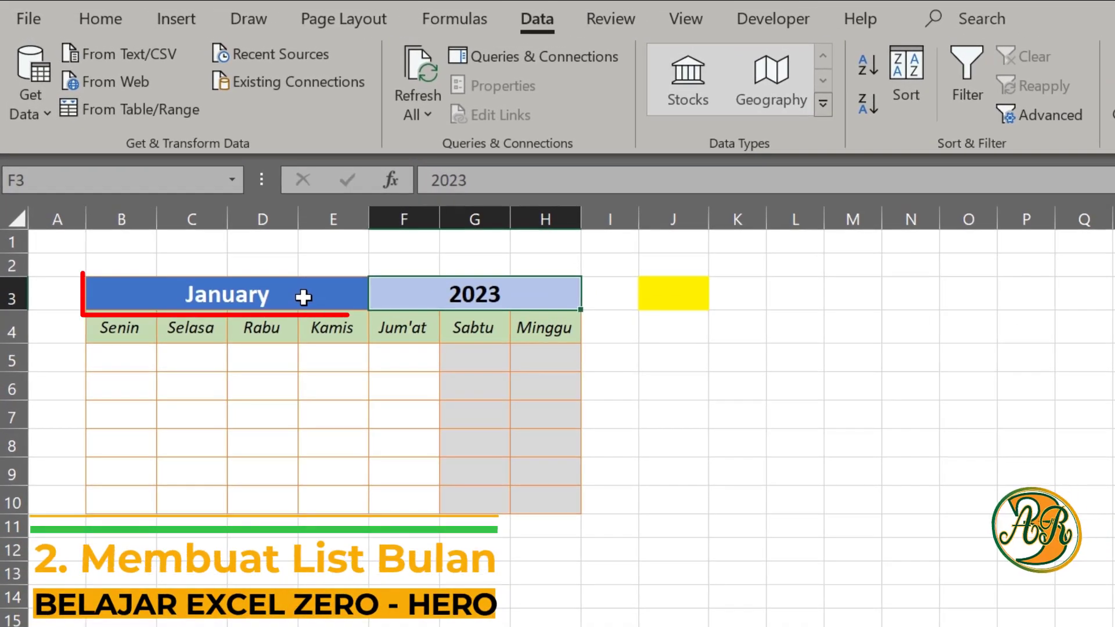
{"action": "left_click", "coordinate": [254, 250]}
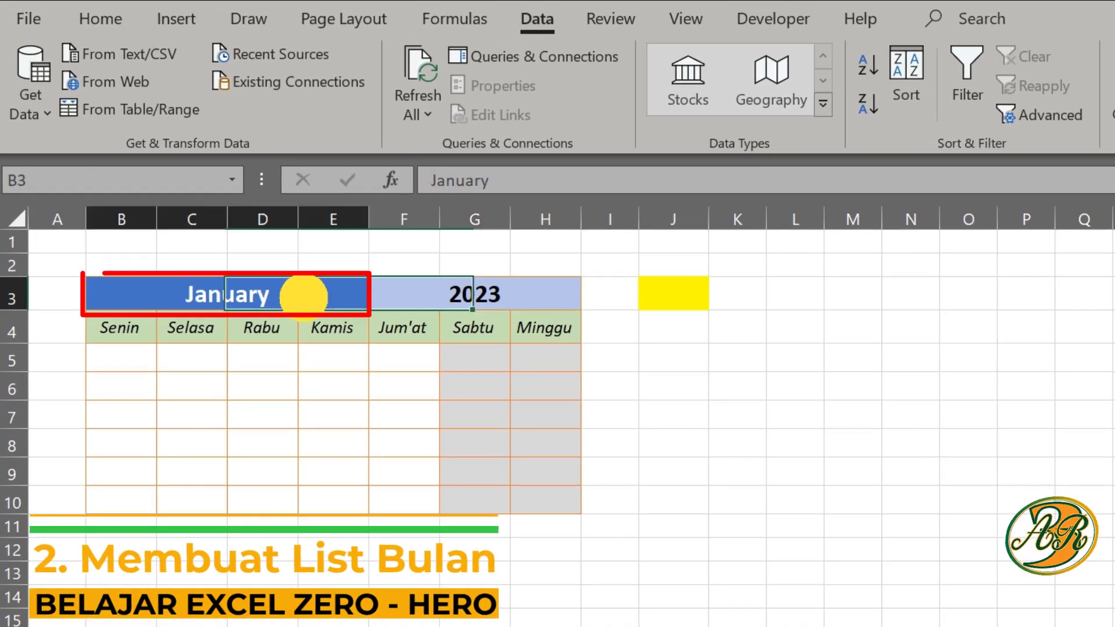
{"action": "left_click", "coordinate": [515, 389]}
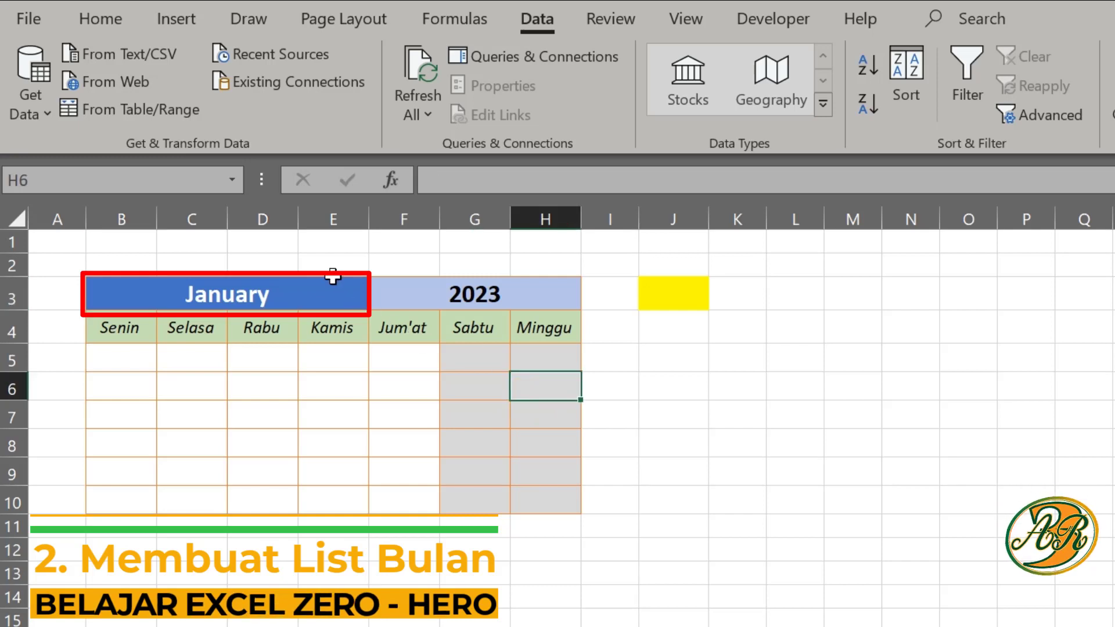
- Open Data Validation for the month cell B3 and set its allowed values to List
{"action": "left_click", "coordinate": [303, 292]}
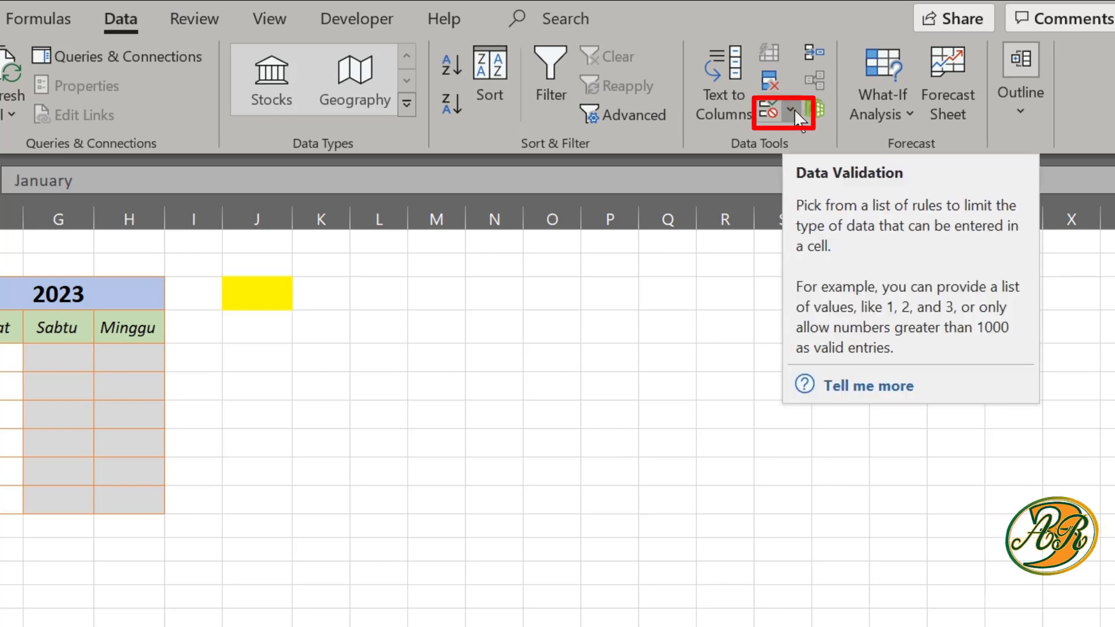
{"action": "left_click", "coordinate": [791, 111]}
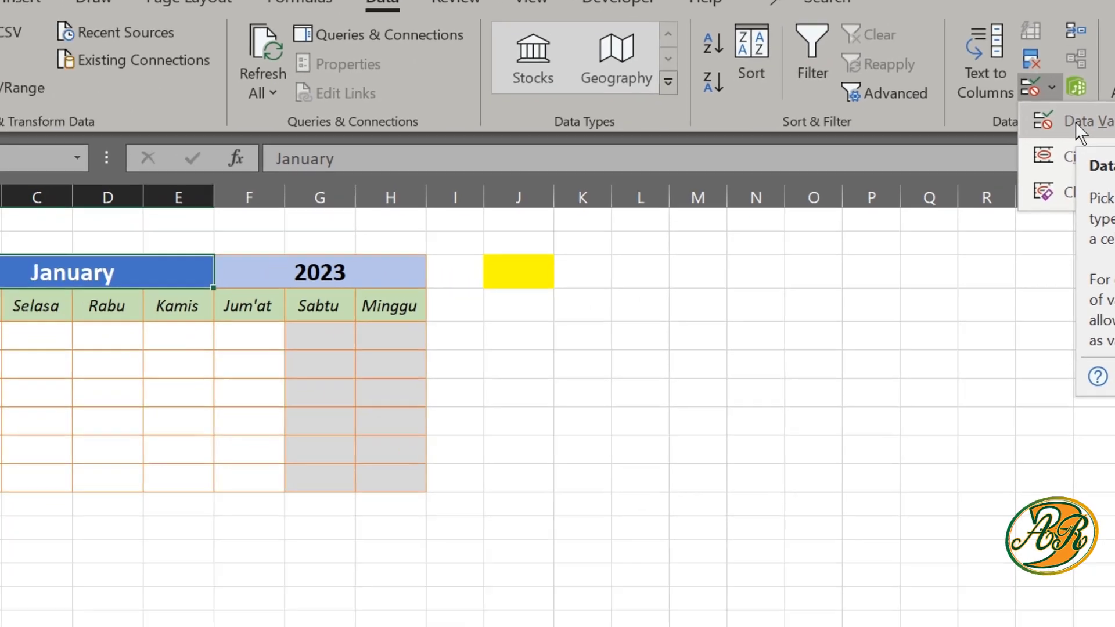
{"action": "left_click", "coordinate": [817, 146]}
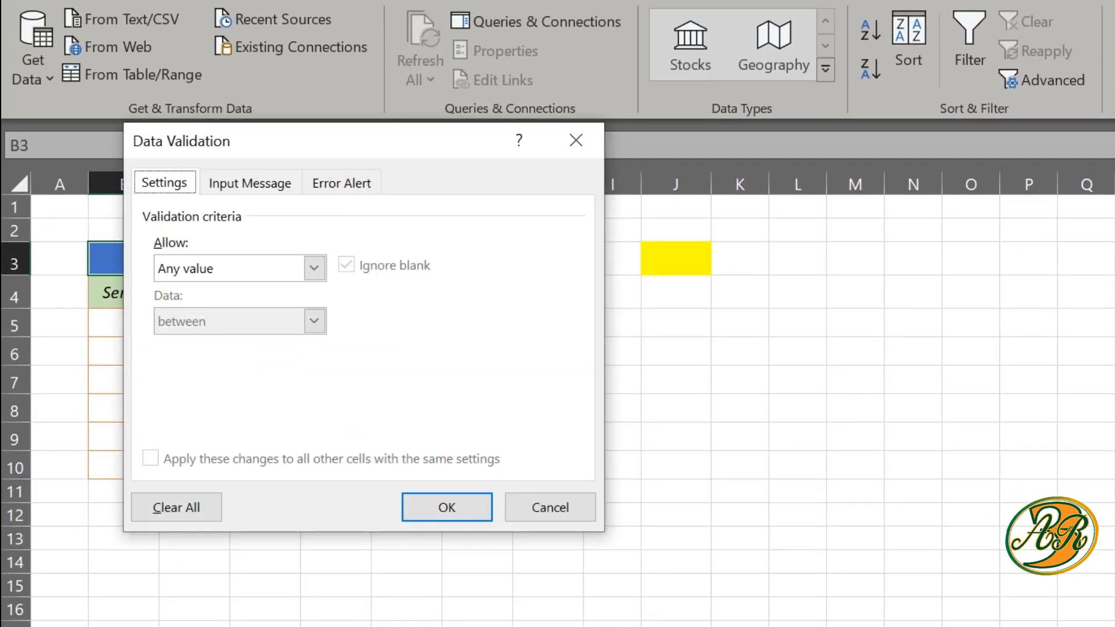
{"action": "left_click_drag", "start_coordinate": [473, 149], "coordinate": [779, 209]}
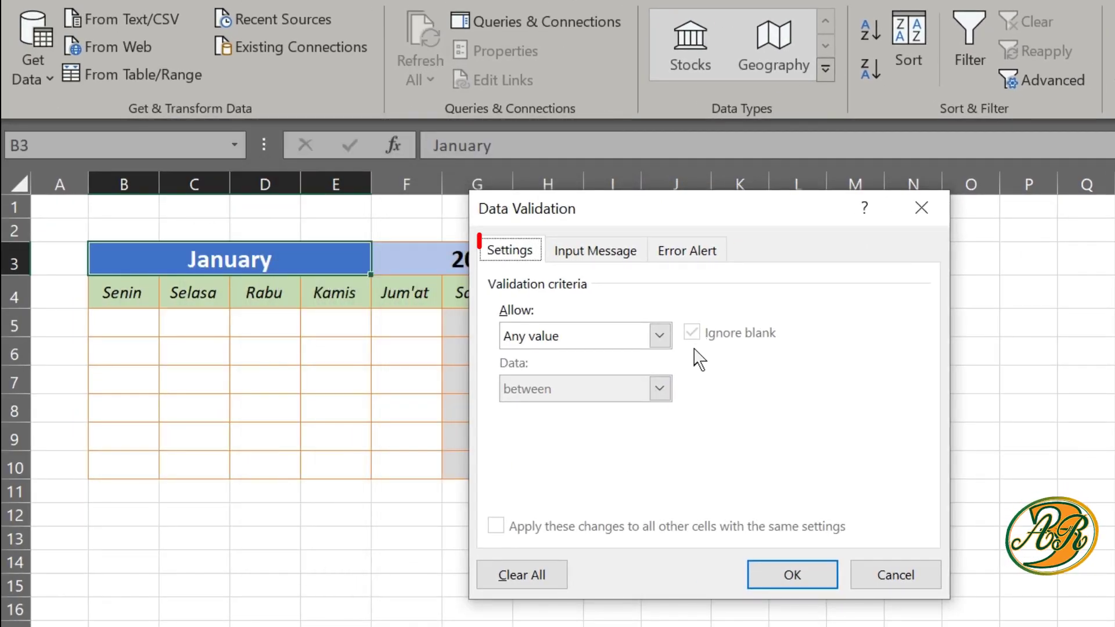
{"action": "left_click", "coordinate": [660, 336]}
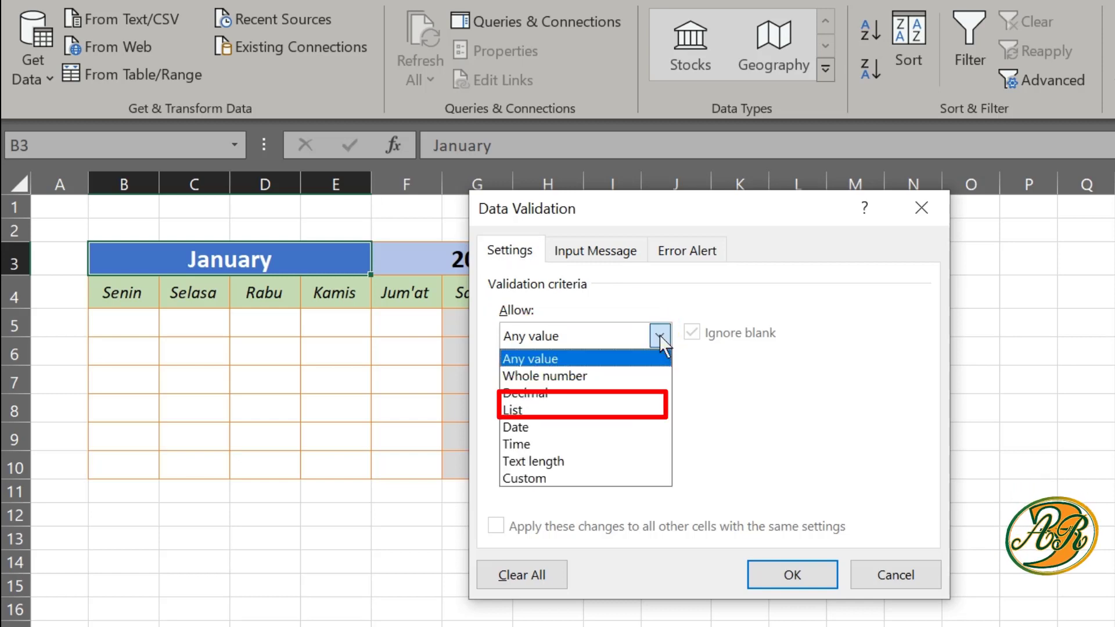
{"action": "left_click", "coordinate": [593, 410]}
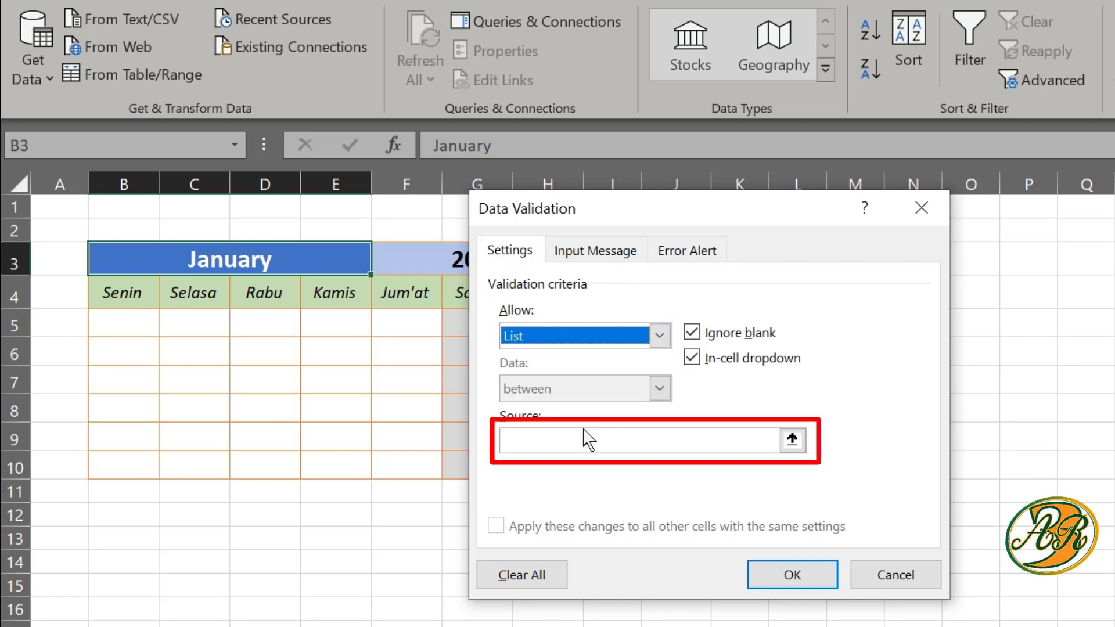
- Enter the comma-separated English month names January through December as the validation list's source and apply the rule
{"action": "left_click", "coordinate": [581, 439]}
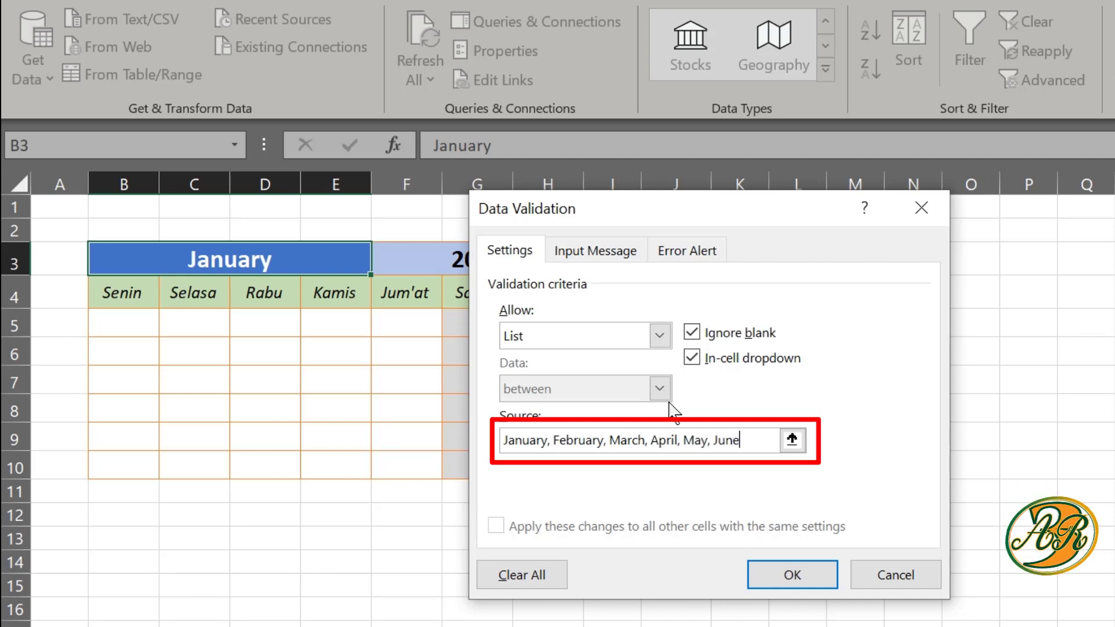
{"action": "type", "text": ", A"}
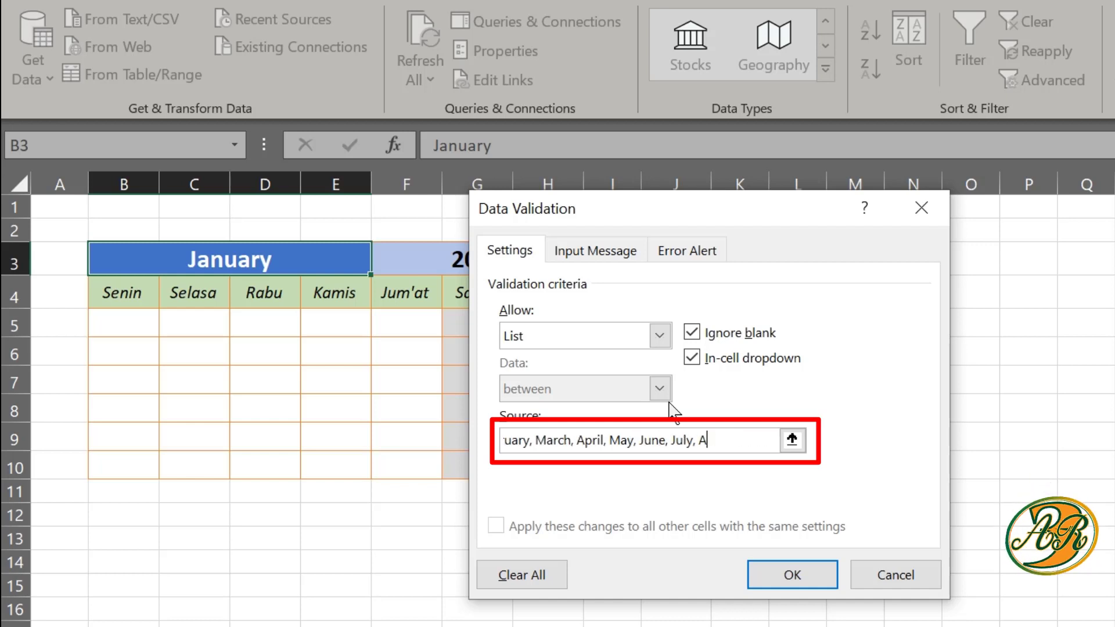
{"action": "type", "text": "ugust, September"}
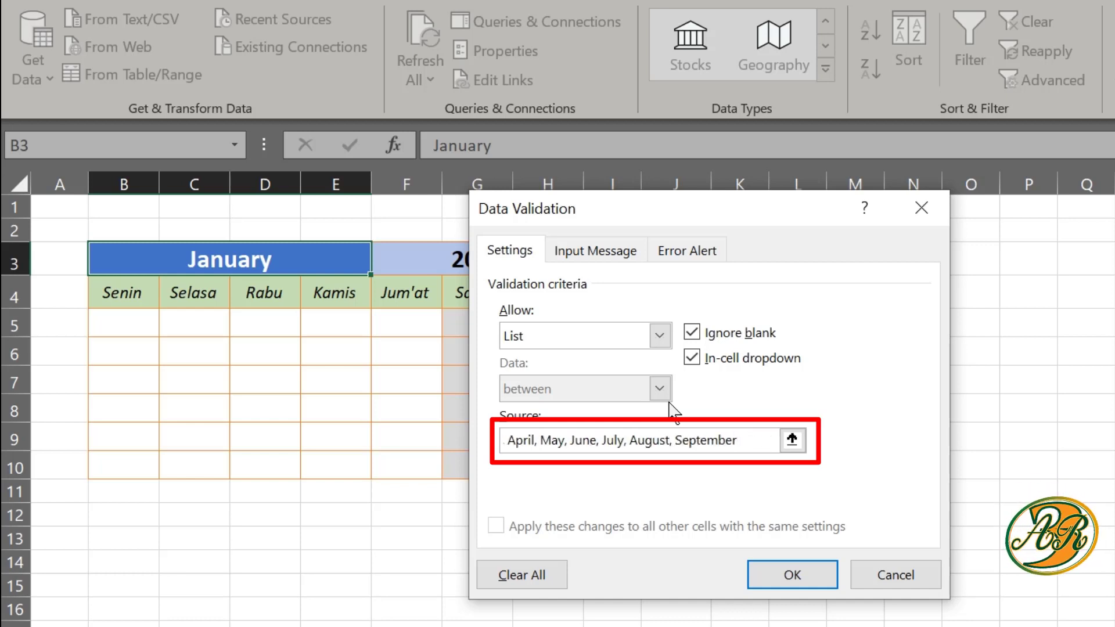
{"action": "type", "text": ", October, November, December"}
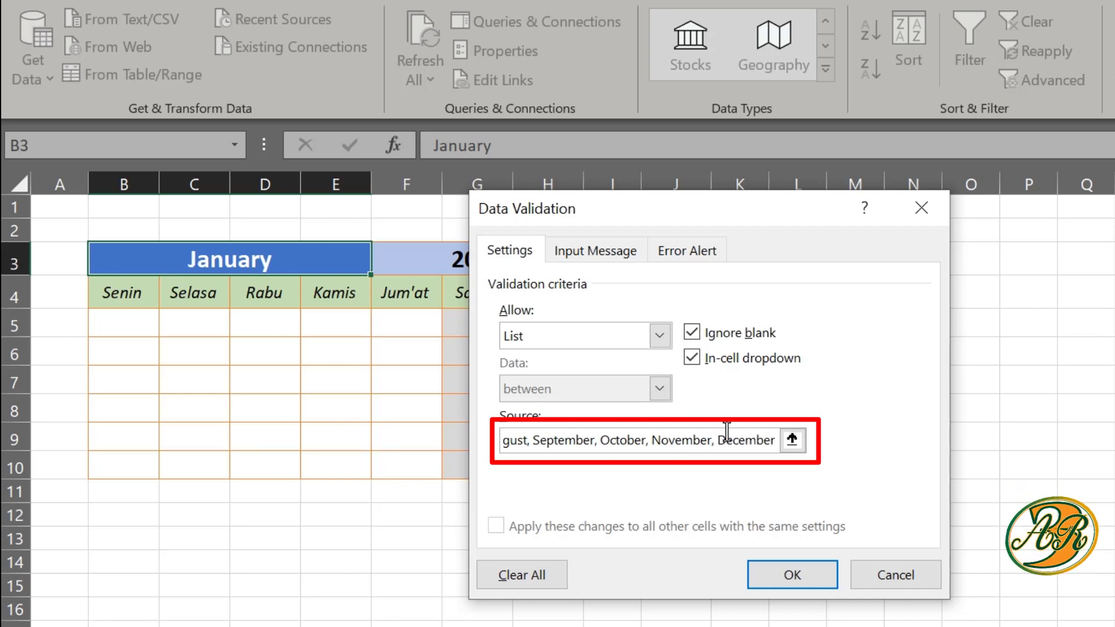
{"action": "left_click_drag", "start_coordinate": [775, 440], "coordinate": [514, 444]}
{"action": "left_click", "coordinate": [539, 442]}
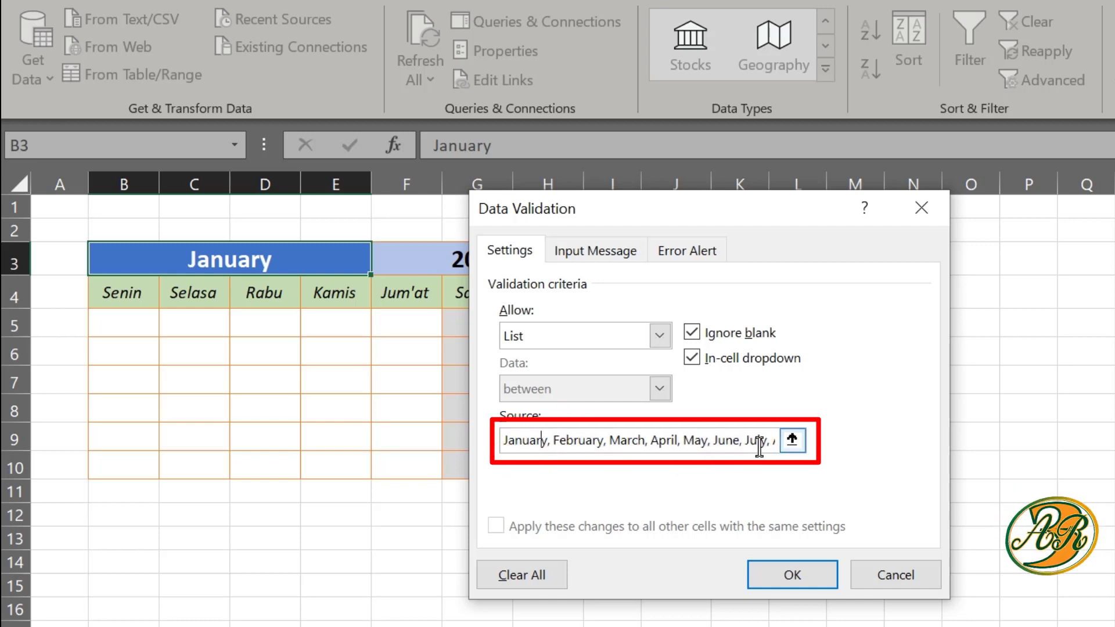
{"action": "left_click_drag", "start_coordinate": [770, 442], "coordinate": [814, 432]}
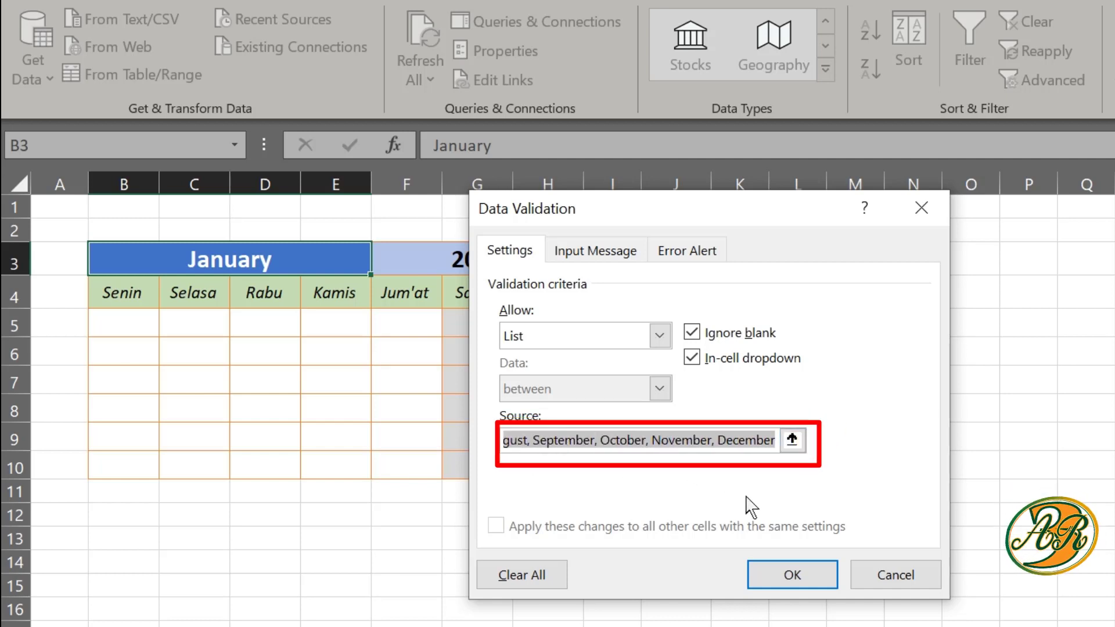
{"action": "left_click", "coordinate": [792, 574]}
{"action": "left_click", "coordinate": [709, 542]}
- Test the month list in B3 by choosing March, then May, then January again
{"action": "left_click", "coordinate": [318, 262]}
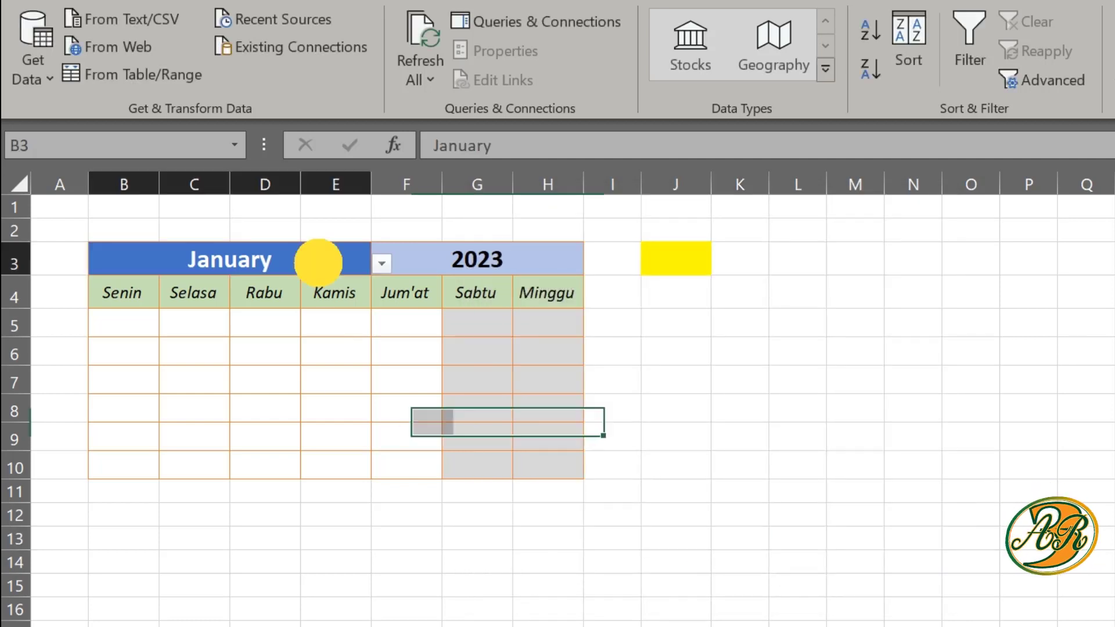
{"action": "left_click", "coordinate": [381, 263]}
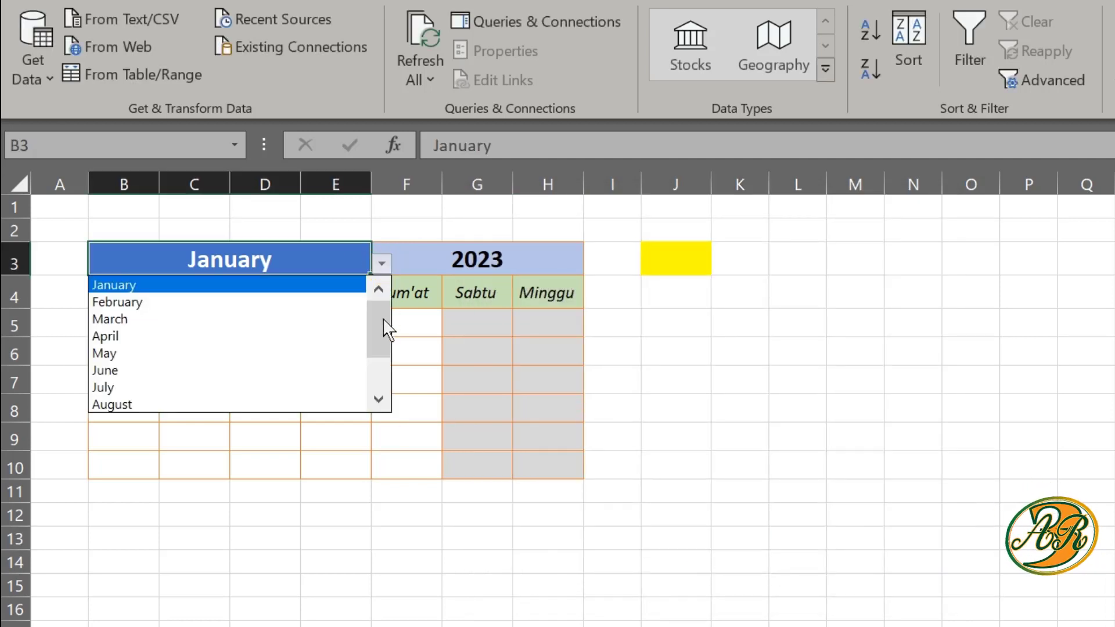
{"action": "mouse_move", "coordinate": [386, 330]}
{"action": "left_mouse_down"}
{"action": "mouse_move", "coordinate": [380, 383]}
{"action": "mouse_move", "coordinate": [393, 311]}
{"action": "mouse_move", "coordinate": [376, 384]}
{"action": "mouse_move", "coordinate": [378, 316]}
{"action": "left_mouse_up"}
{"action": "left_click", "coordinate": [315, 321]}
{"action": "left_click", "coordinate": [381, 263]}
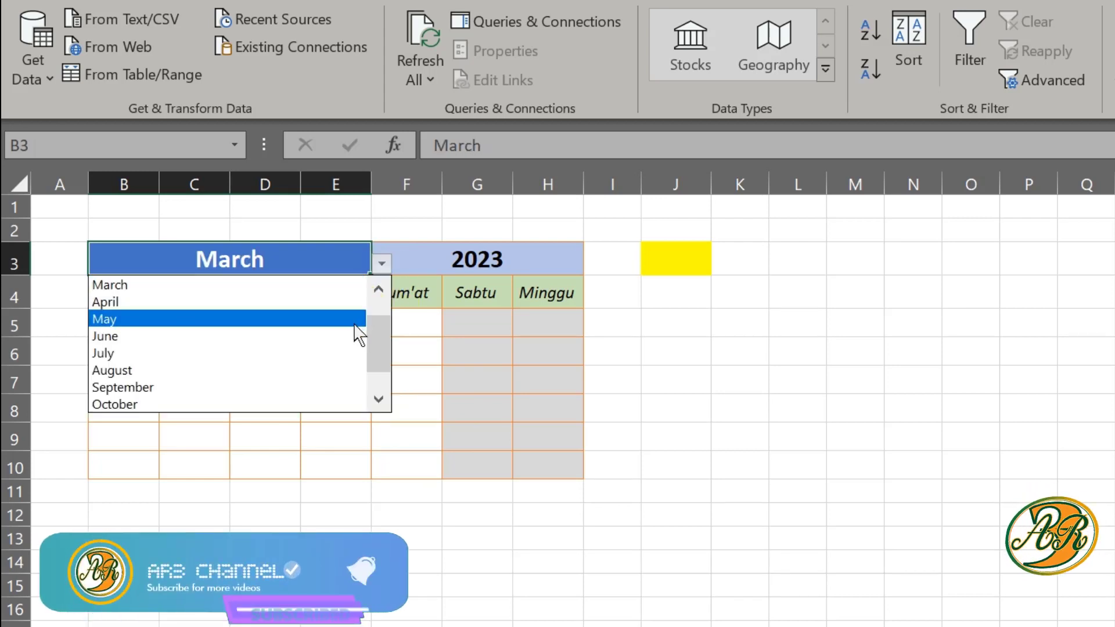
{"action": "left_click", "coordinate": [355, 320]}
{"action": "left_click", "coordinate": [382, 263]}
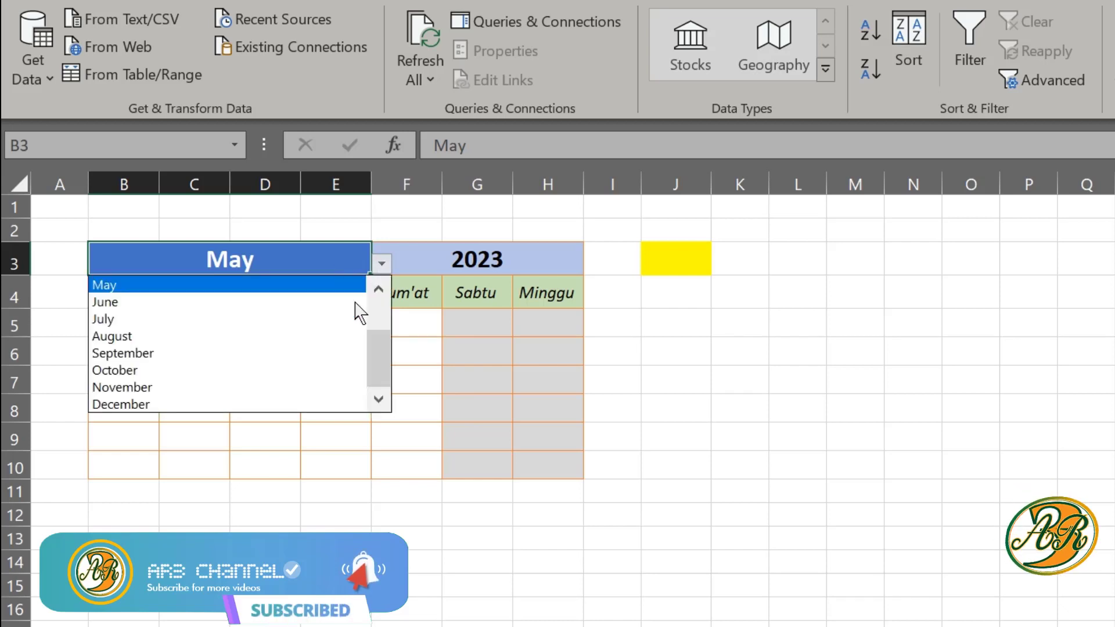
{"action": "scroll", "coordinate": [373, 340], "scroll_direction": "up", "scroll_amount": 2}
{"action": "left_click", "coordinate": [320, 284]}
{"action": "left_click", "coordinate": [423, 349]}
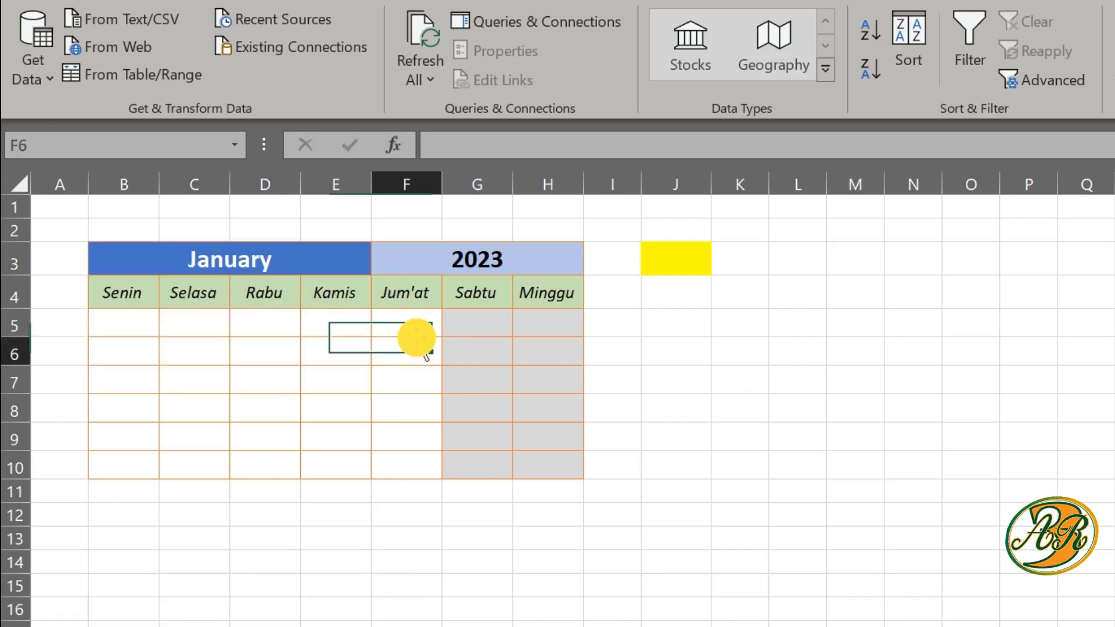
- Open Data Validation for the year cell F3 and set its allowed values to List
{"action": "left_click", "coordinate": [428, 259]}
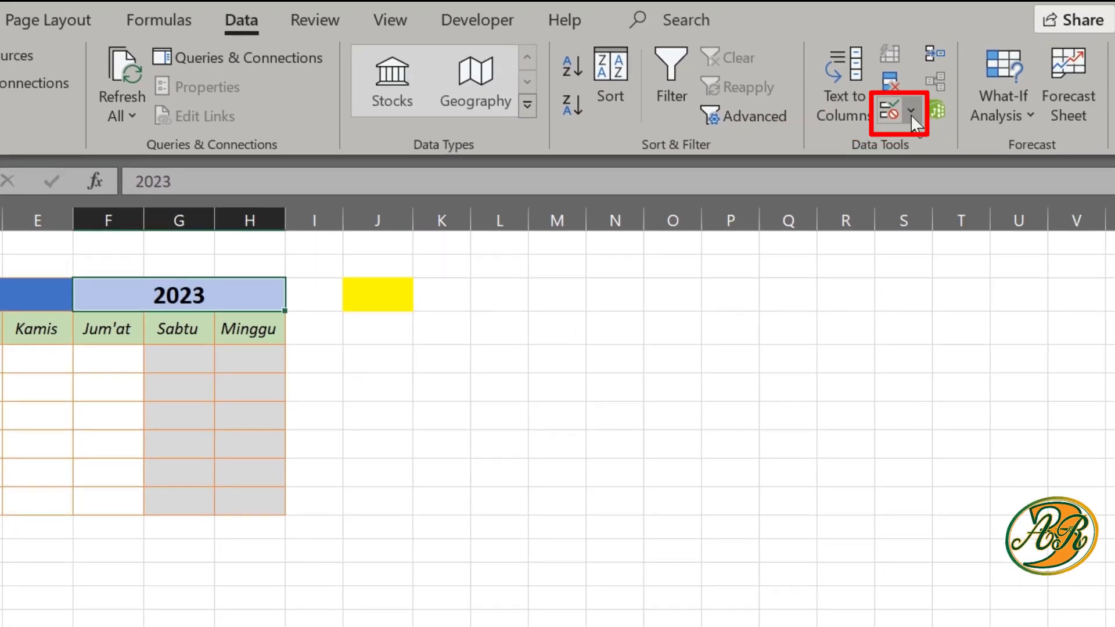
{"action": "left_click", "coordinate": [912, 112]}
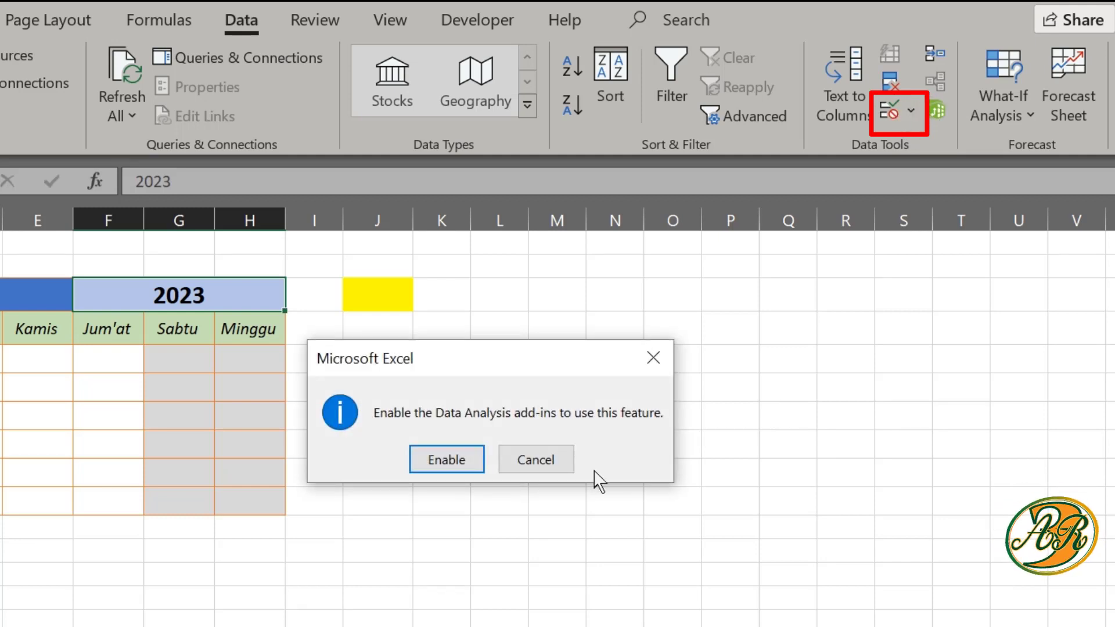
{"action": "left_click", "coordinate": [546, 461]}
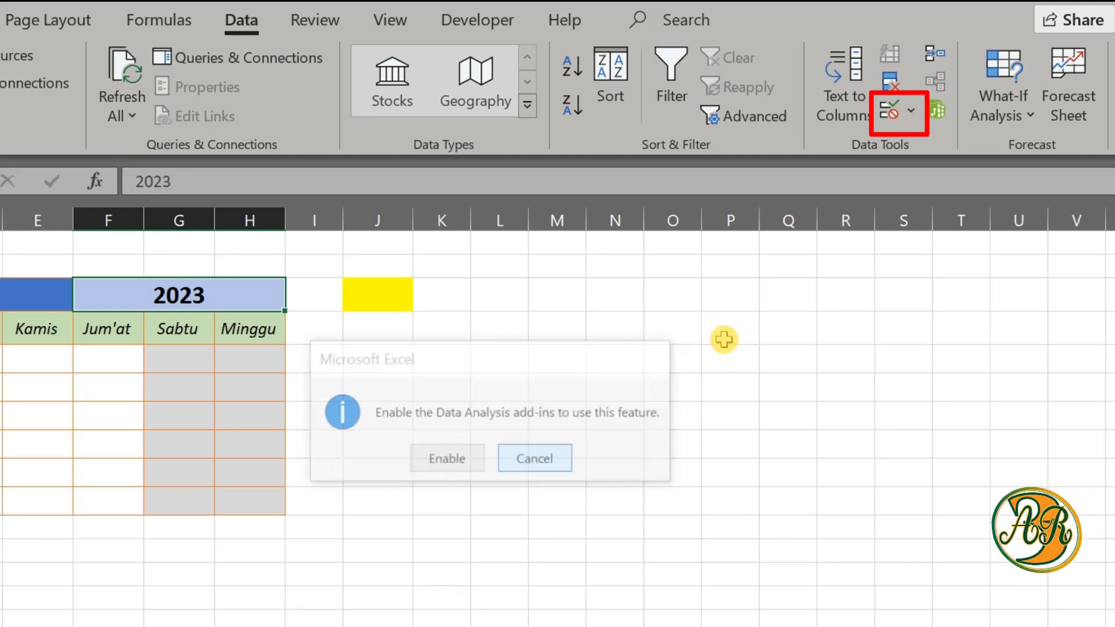
{"action": "left_click", "coordinate": [912, 112]}
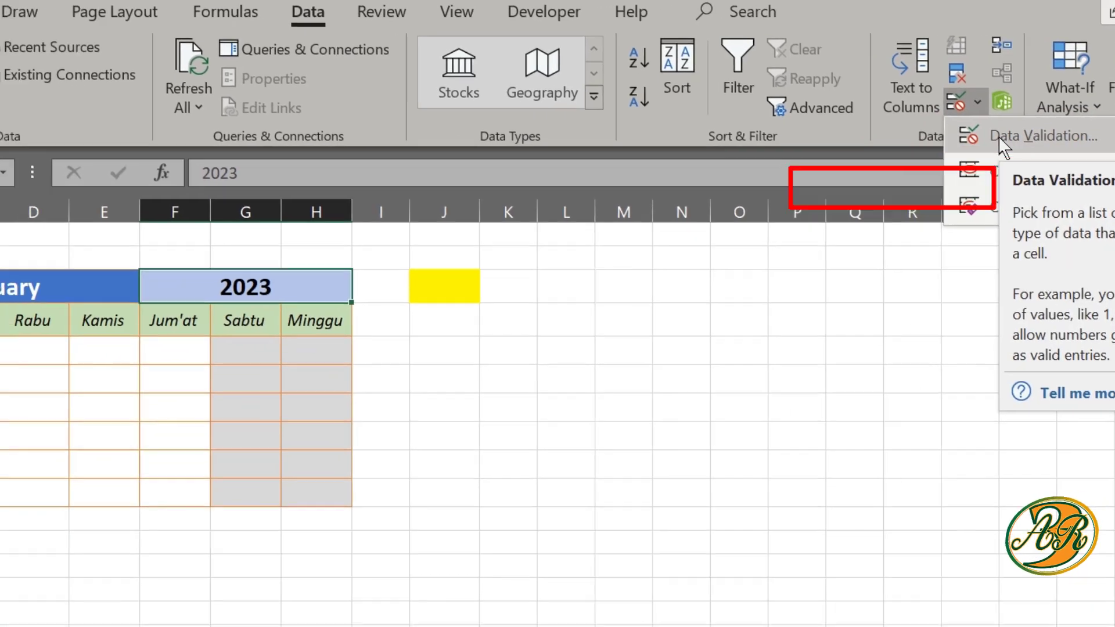
{"action": "left_click", "coordinate": [1004, 139]}
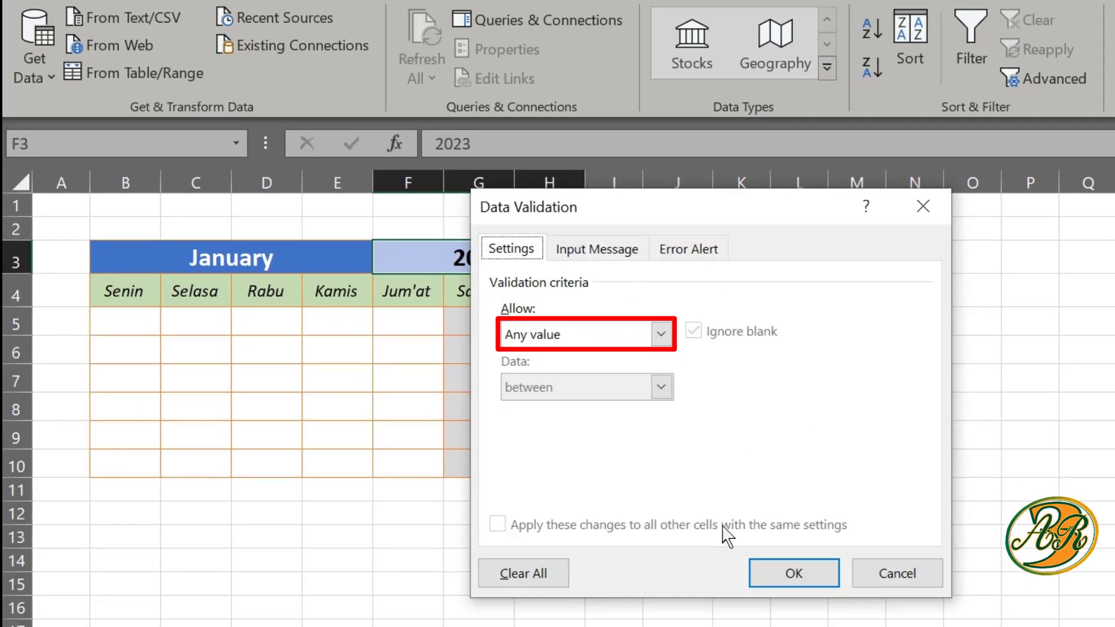
{"action": "left_click", "coordinate": [660, 334]}
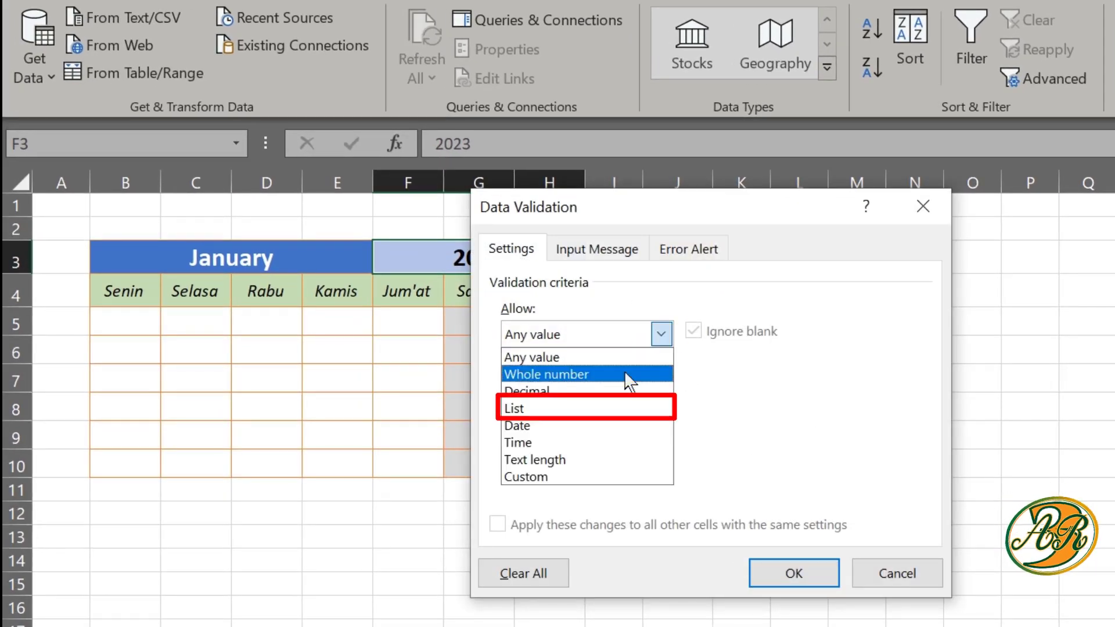
{"action": "left_click", "coordinate": [602, 409]}
- Enter the comma-separated years 2023 through 2030 as the validation list's source and apply the rule
{"action": "left_click", "coordinate": [714, 440]}
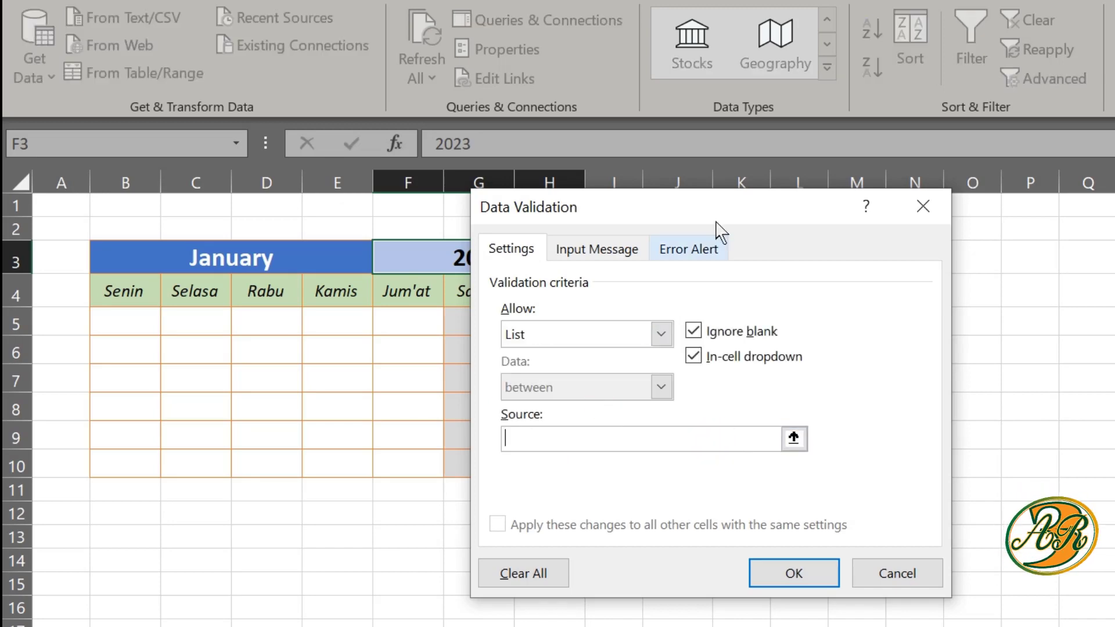
{"action": "mouse_move", "coordinate": [717, 223]}
{"action": "left_mouse_down"}
{"action": "mouse_move", "coordinate": [861, 244]}
{"action": "mouse_move", "coordinate": [948, 242]}
{"action": "left_mouse_up"}
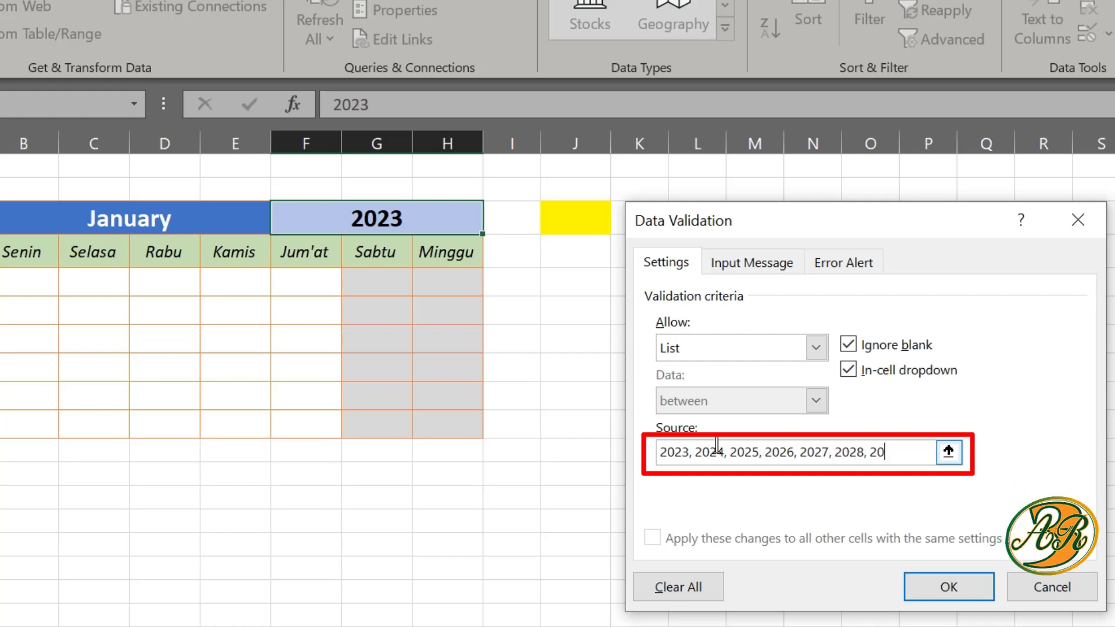
{"action": "type", "text": "2030"}
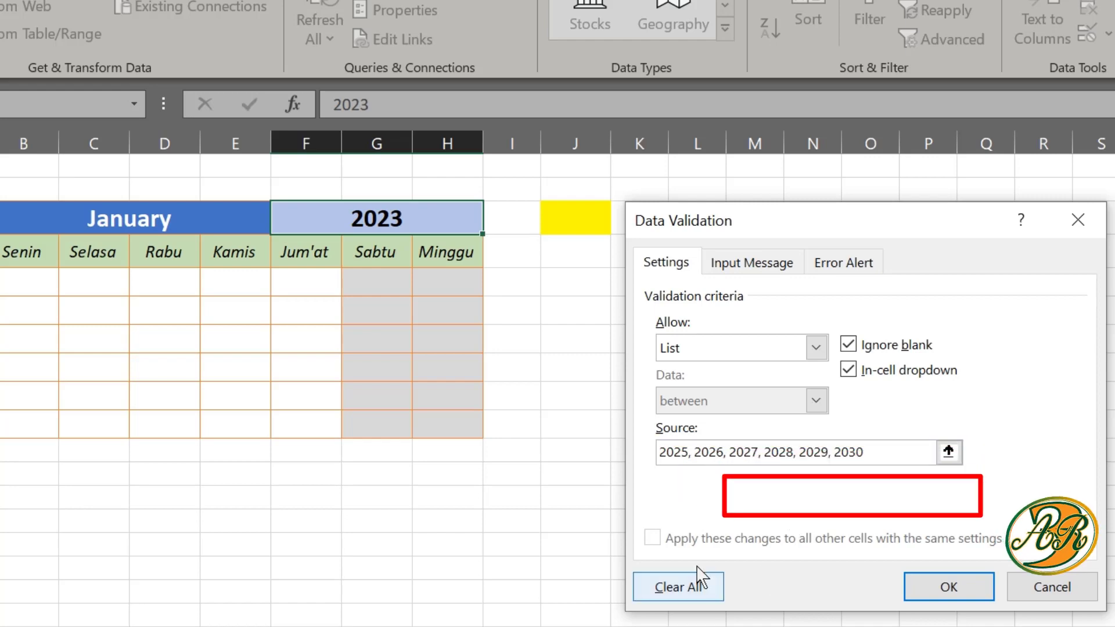
{"action": "left_click", "coordinate": [959, 580]}
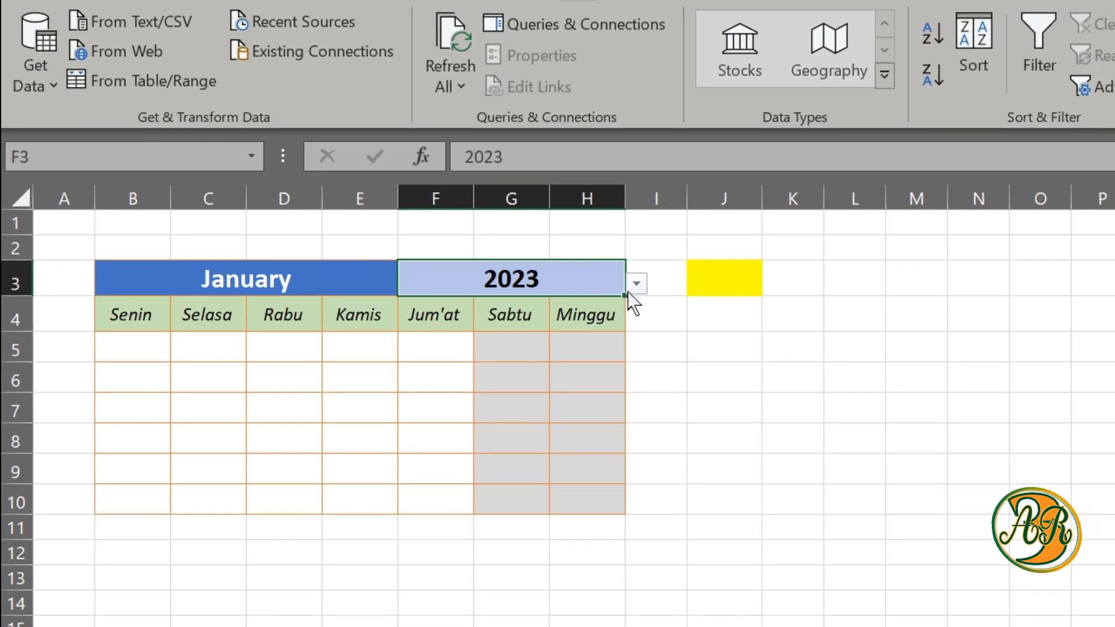
- Check the entries offered by the year list in F3 without choosing a different year
{"action": "left_click", "coordinate": [636, 285]}
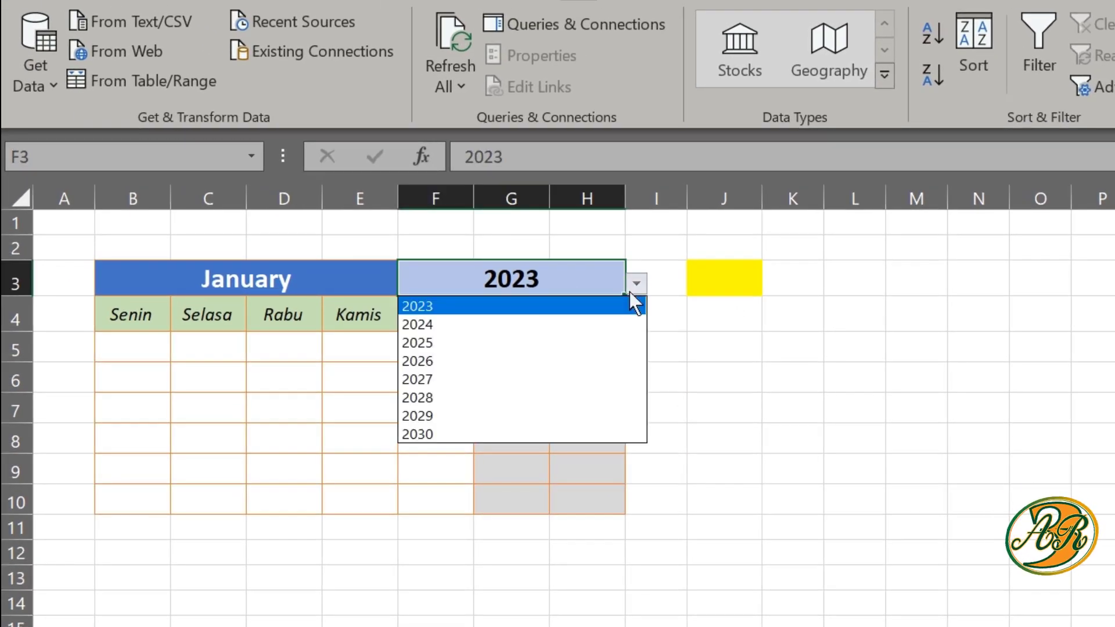
{"action": "left_click", "coordinate": [633, 299]}
{"action": "left_click", "coordinate": [635, 284]}
{"action": "left_click", "coordinate": [722, 356]}
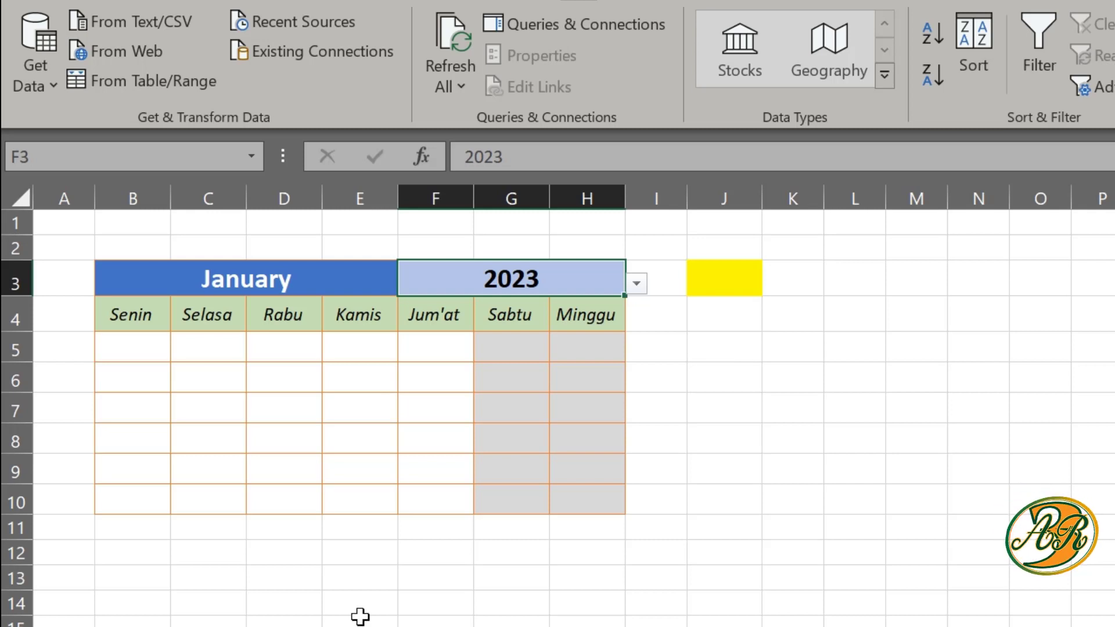
{"action": "left_click", "coordinate": [708, 376]}
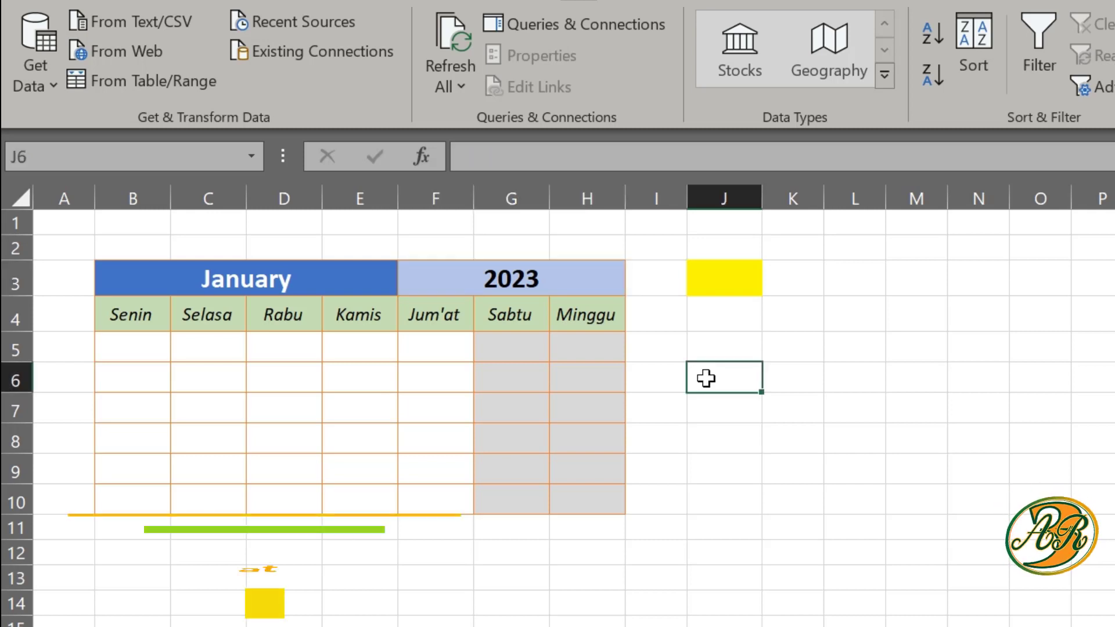
- Check the defined name assigned to the yellow helper cell J3
{"action": "left_click", "coordinate": [719, 274]}
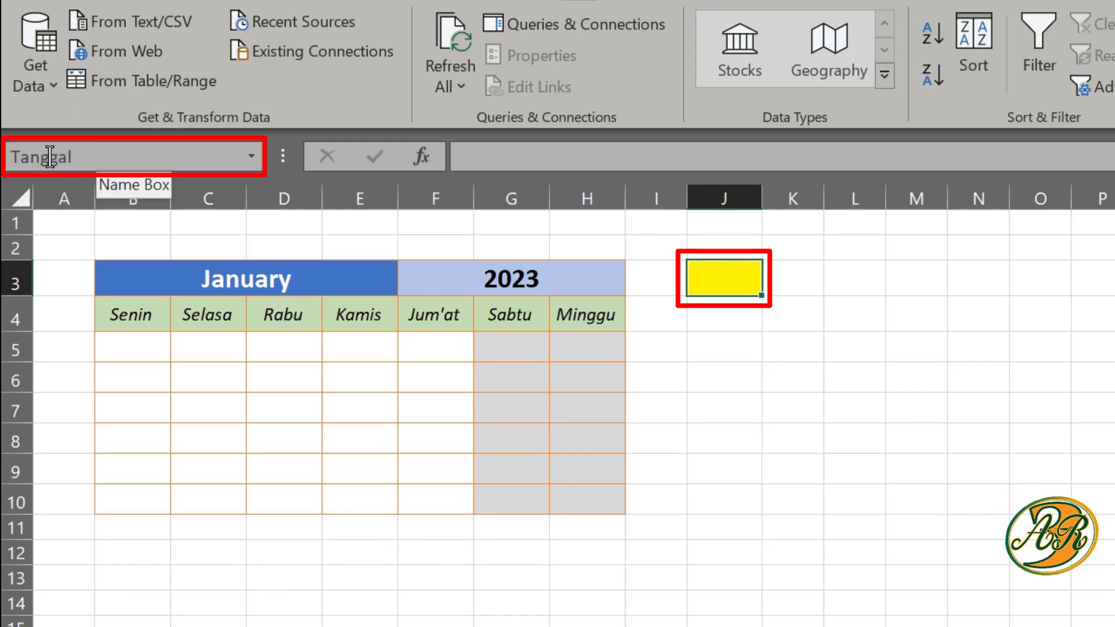
{"action": "left_click", "coordinate": [88, 158]}
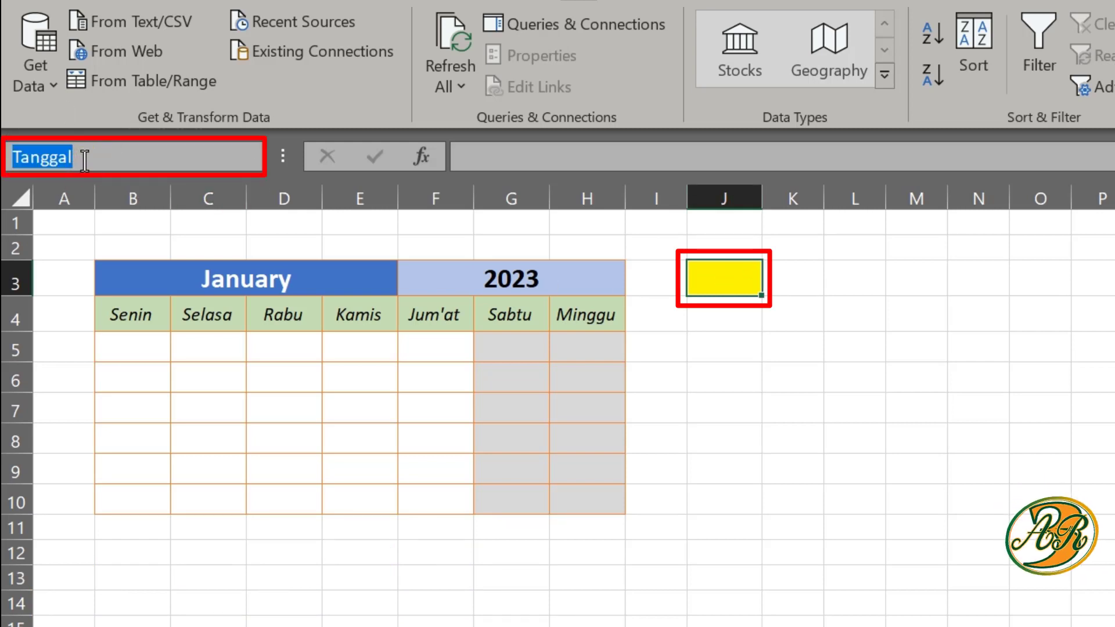
{"action": "left_click", "coordinate": [633, 320]}
- Enter the formula =DATEVALUE("1"&B3&F3) in the yellow cell J3 to combine day 1 with the chosen month and year
{"action": "left_click", "coordinate": [735, 288]}
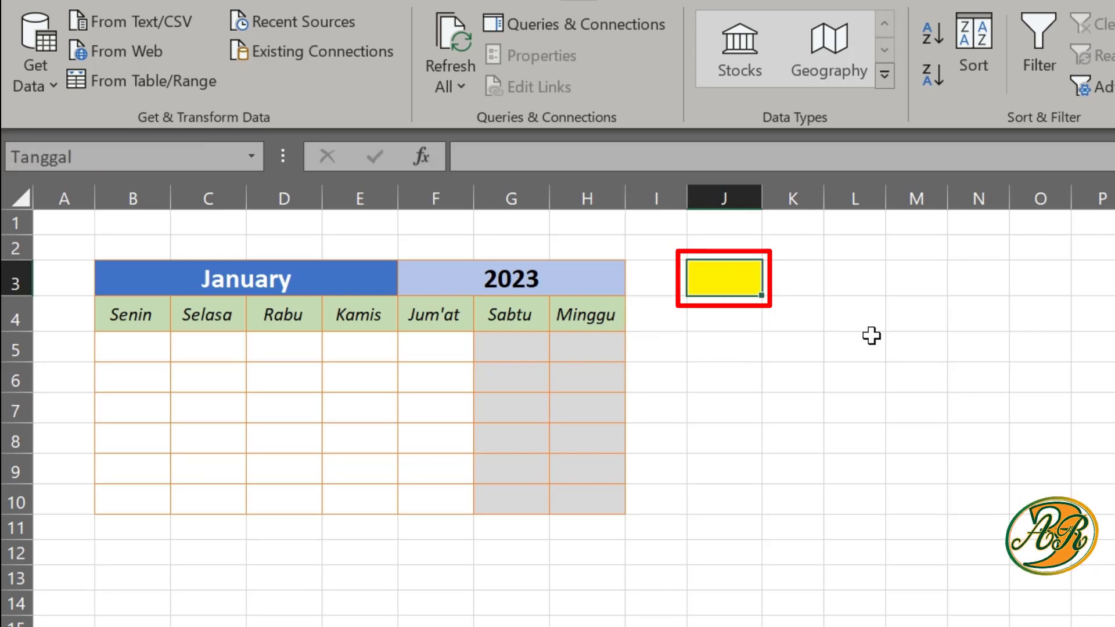
{"action": "type", "text": "=date"}
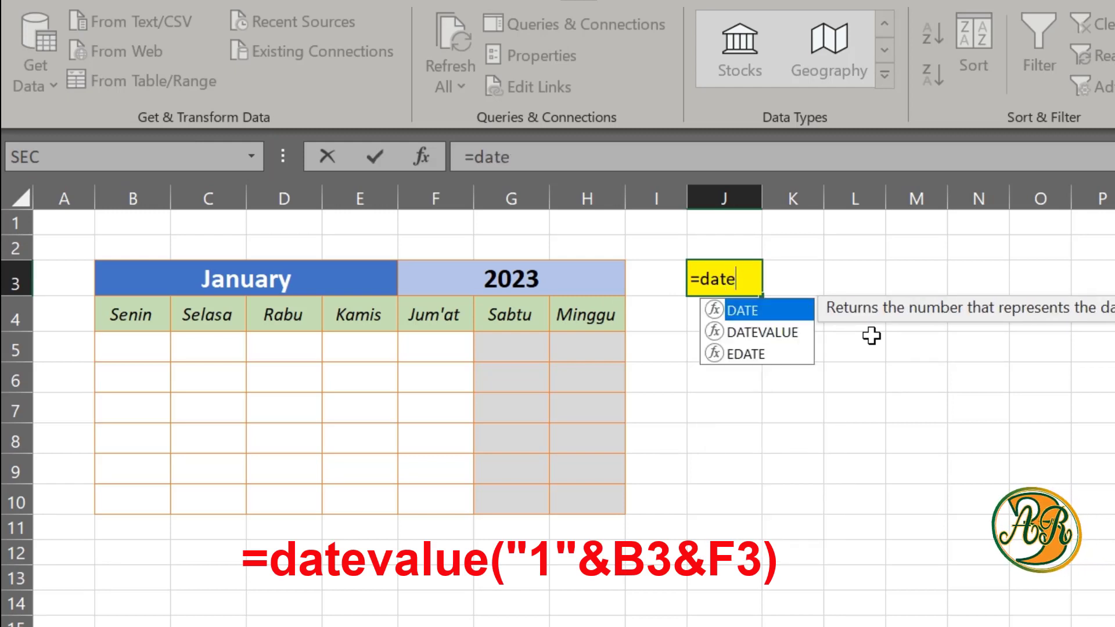
{"action": "double_click", "coordinate": [789, 334]}
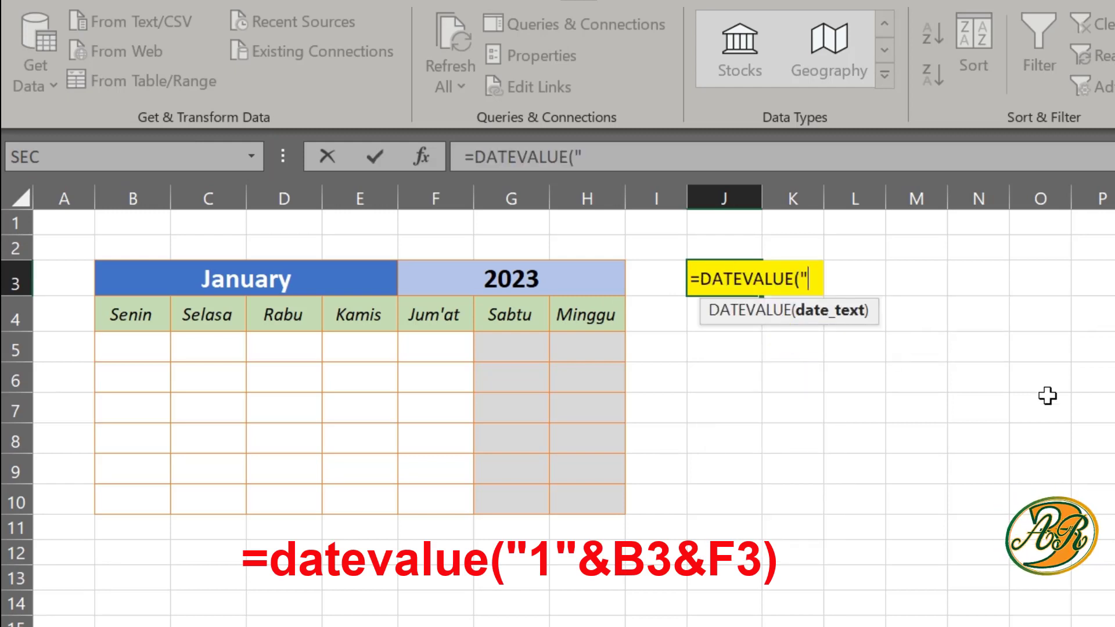
{"action": "type", "text": "\"1\"&"}
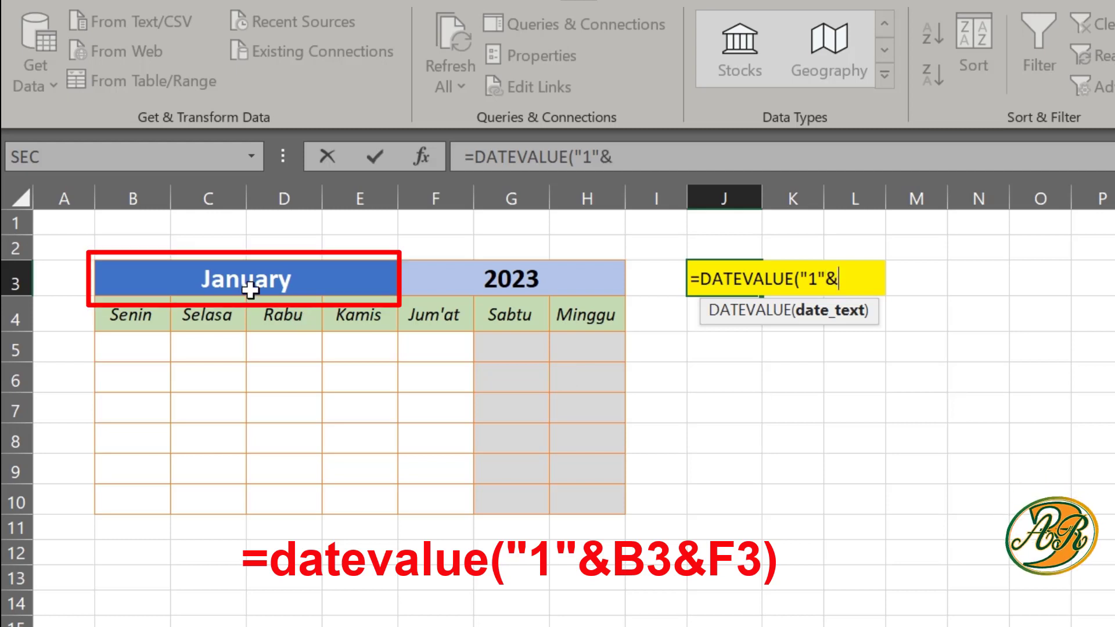
{"action": "left_click", "coordinate": [235, 275]}
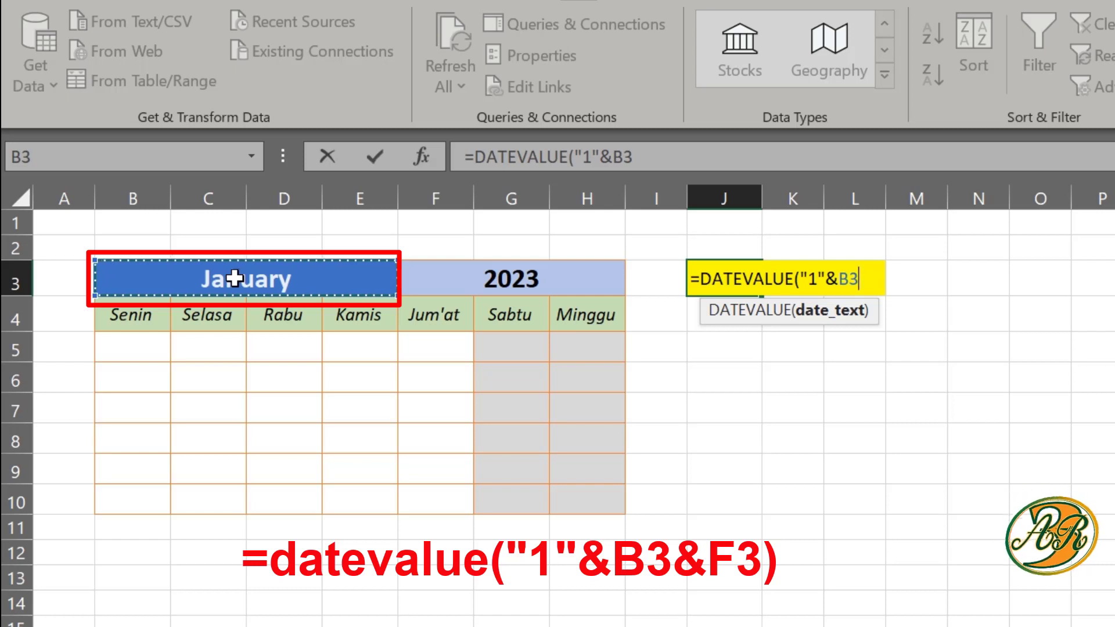
{"action": "type", "text": "&"}
{"action": "left_click", "coordinate": [491, 284]}
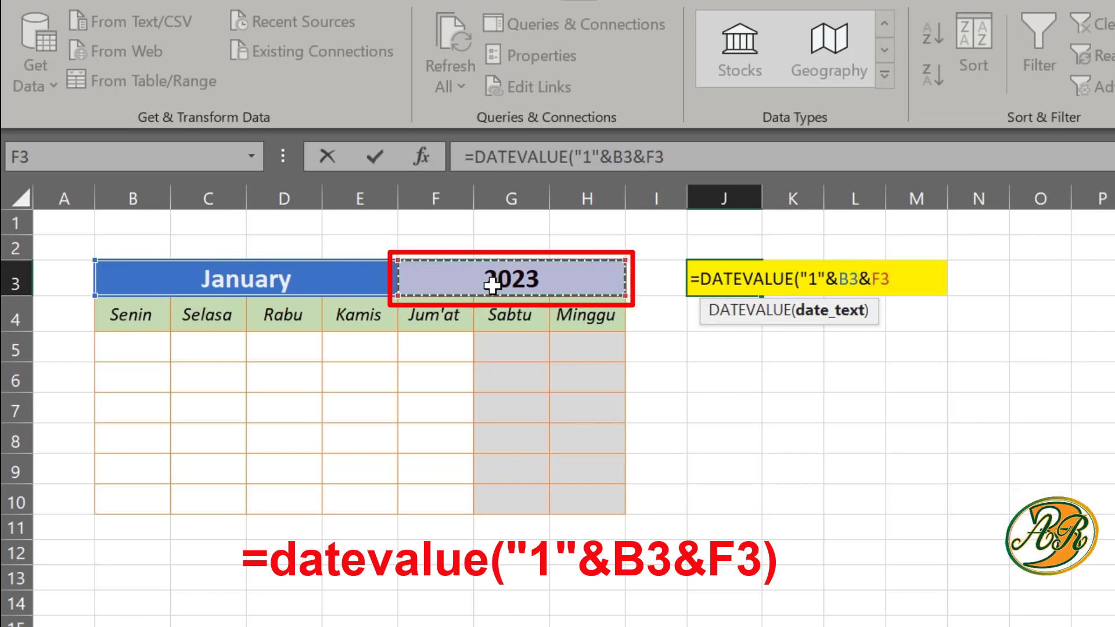
{"action": "type", "text": ")"}
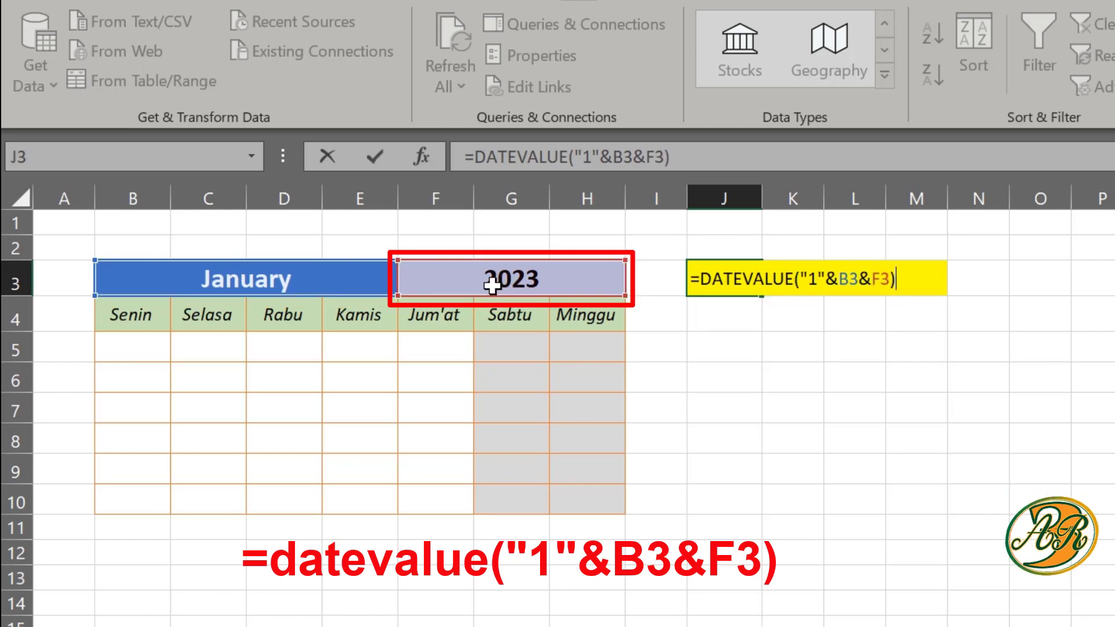
{"action": "key", "text": "Return"}
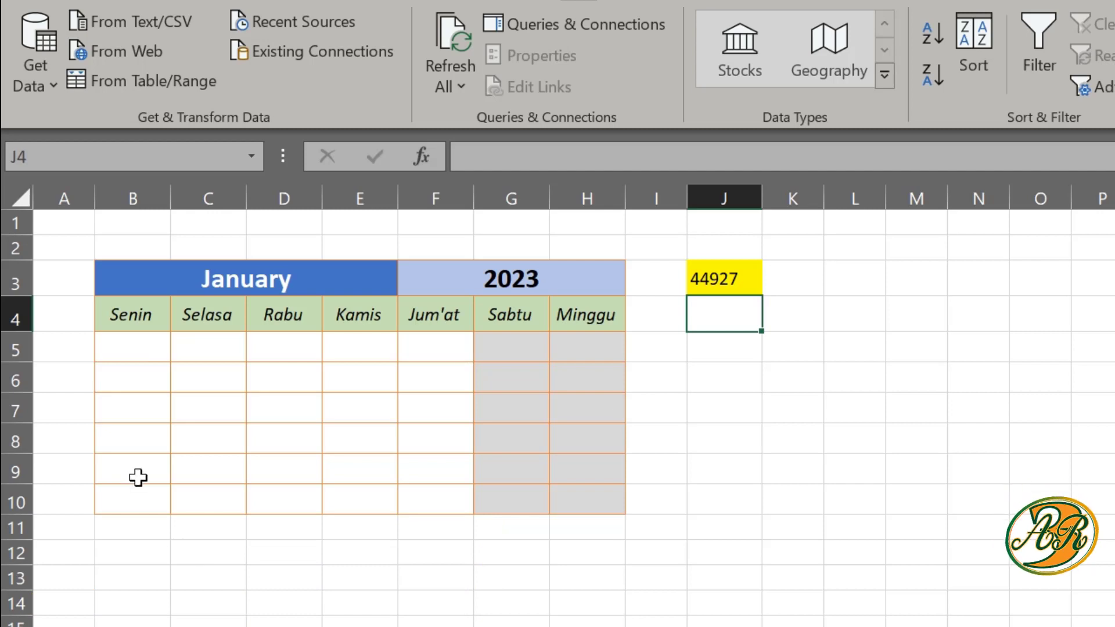
- Begin a SEQUENCE formula in B5, the first cell under Senin, with 6 rows and 7 columns
{"action": "left_click", "coordinate": [155, 349]}
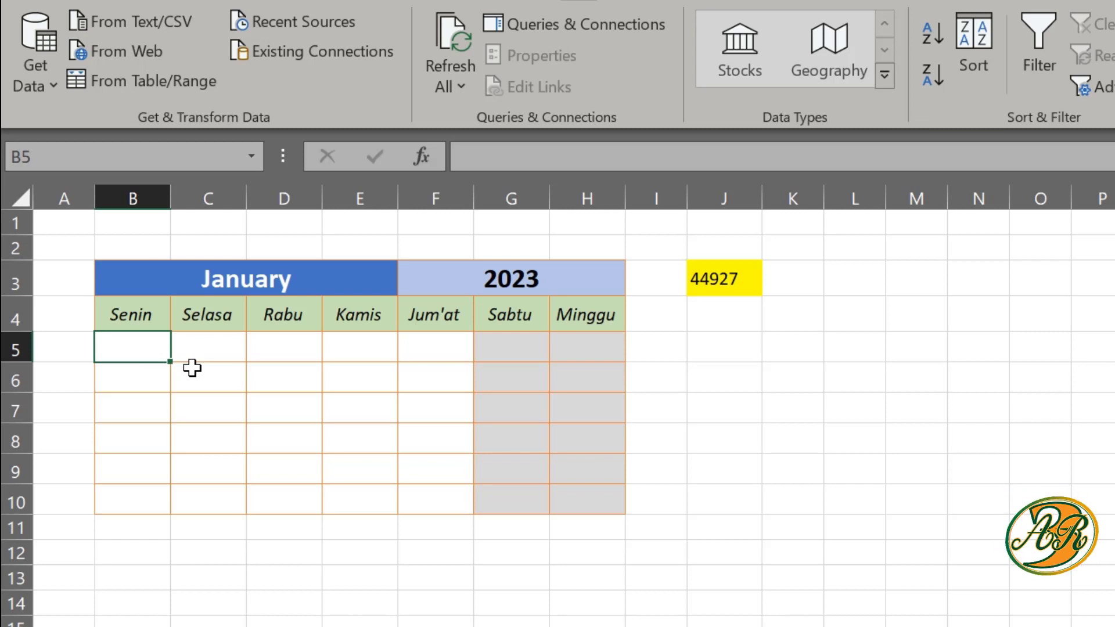
{"action": "type", "text": "=s"}
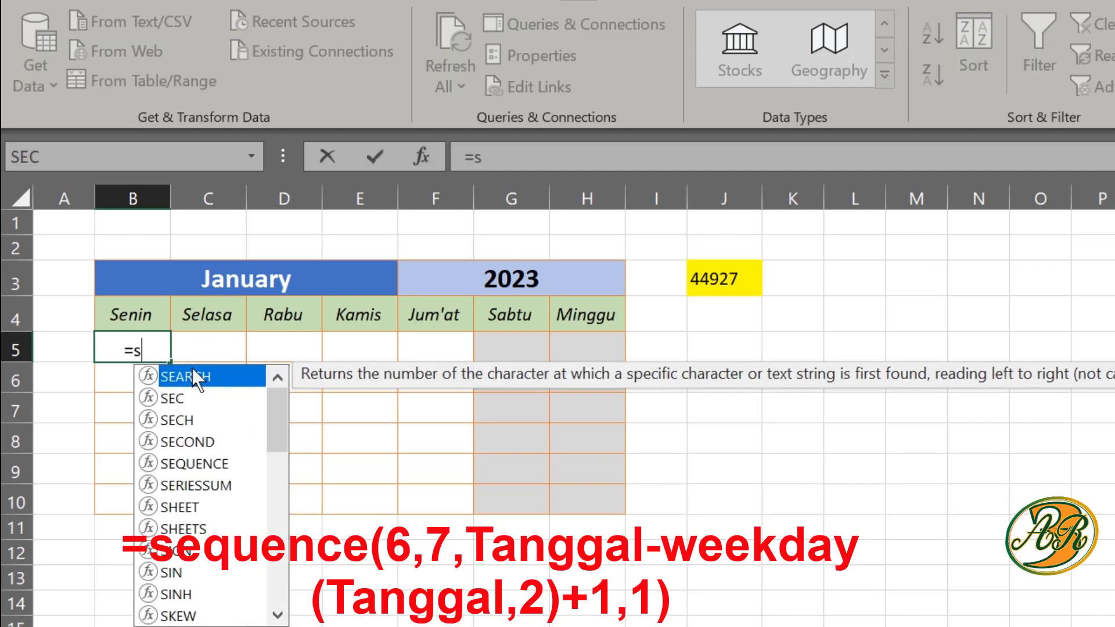
{"action": "type", "text": "eque"}
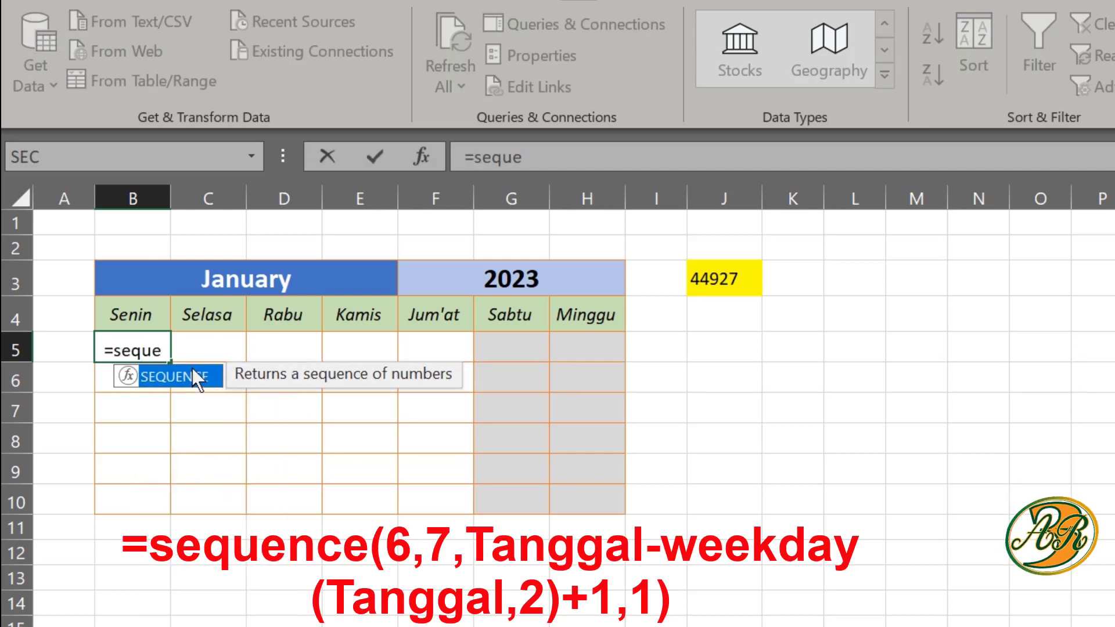
{"action": "double_click", "coordinate": [192, 368]}
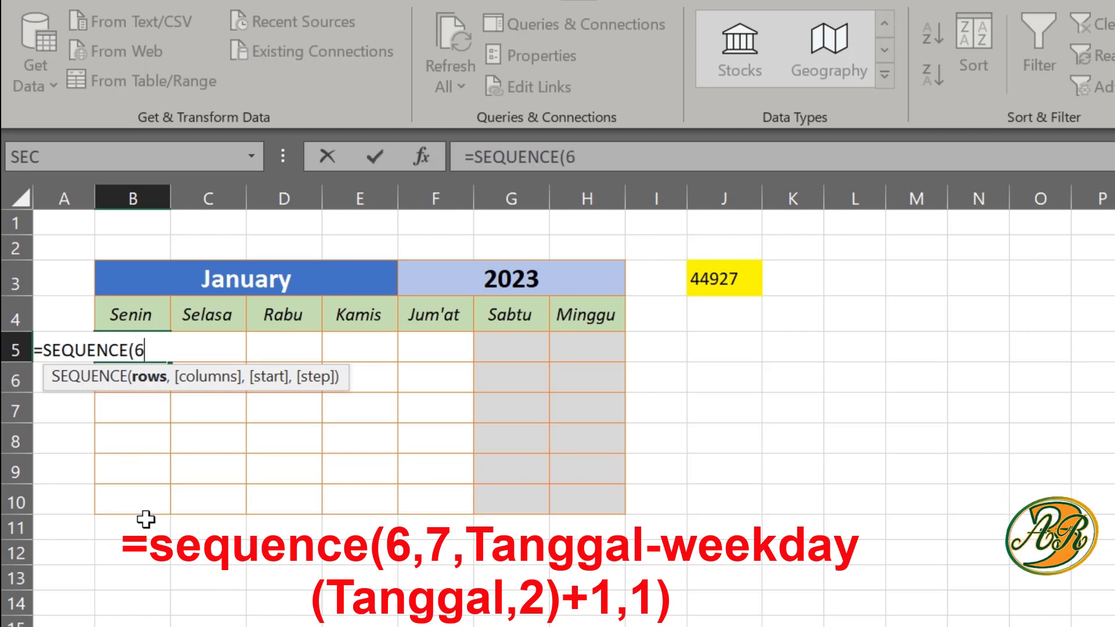
{"action": "type", "text": ","}
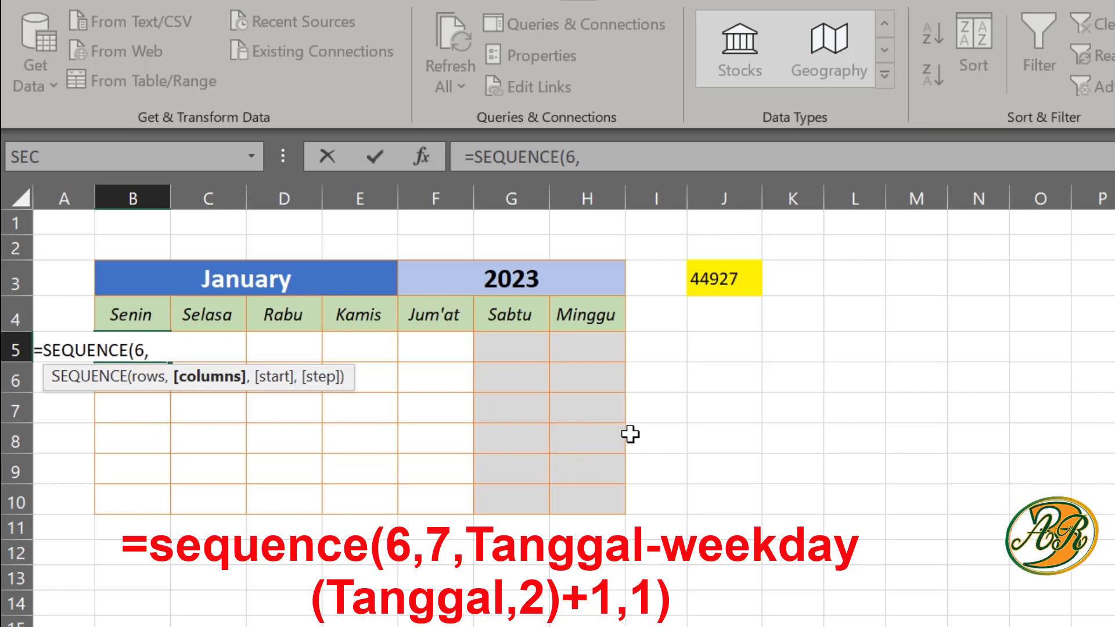
{"action": "type", "text": "7,"}
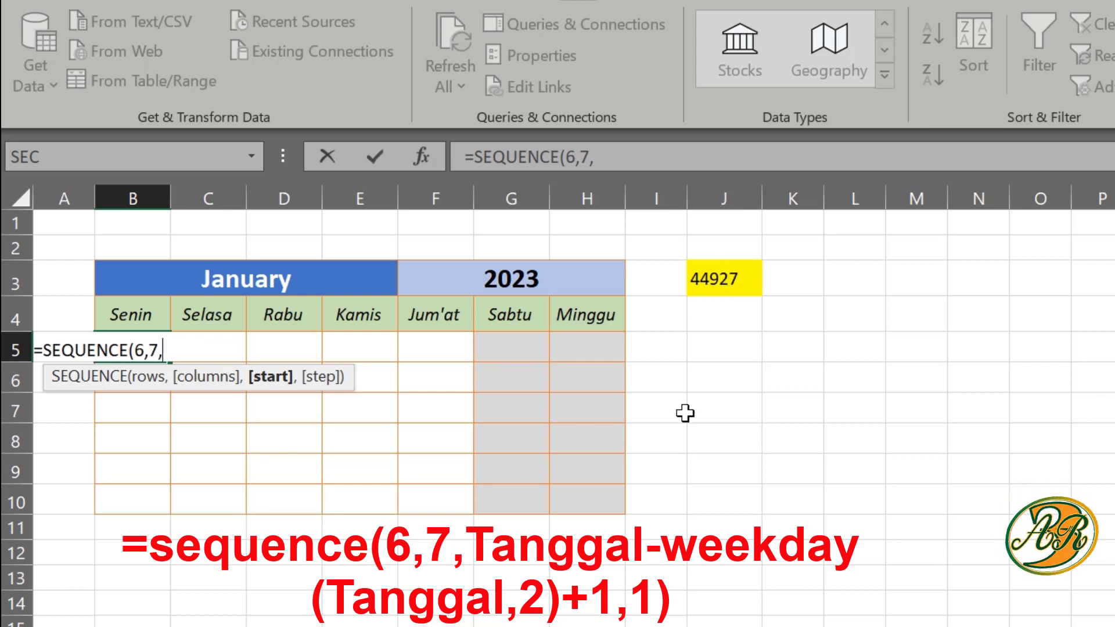
- Complete the formula in B5 as =SEQUENCE(6,7,Tanggal-WEEKDAY(Tanggal,2)+1,1) and enter it so the dates fill the calendar grid
{"action": "type", "text": "Tangga"}
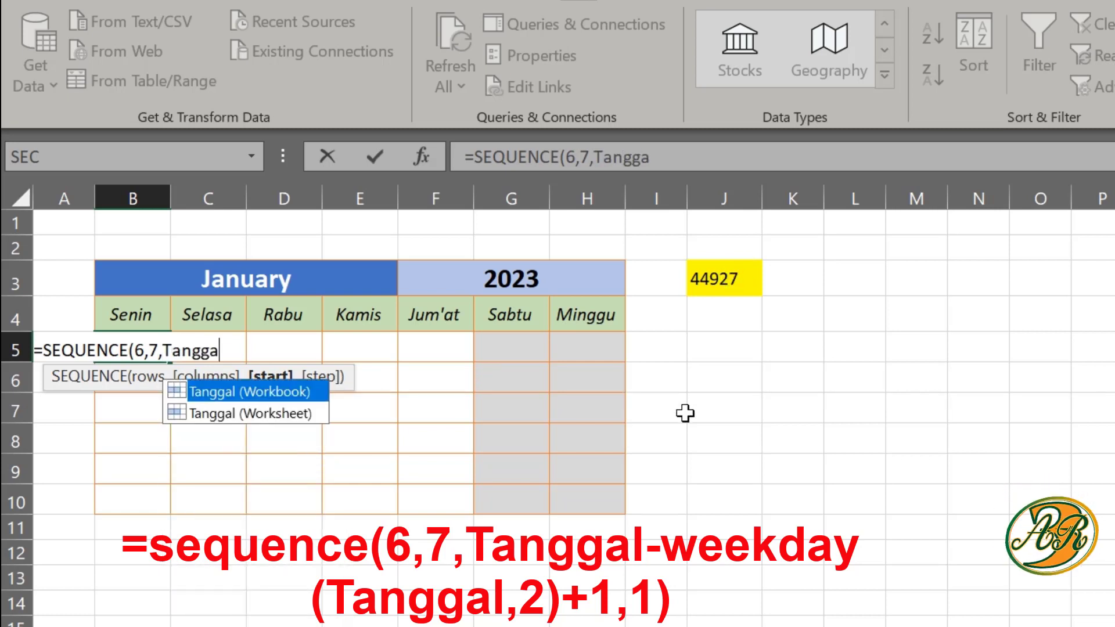
{"action": "type", "text": "l-"}
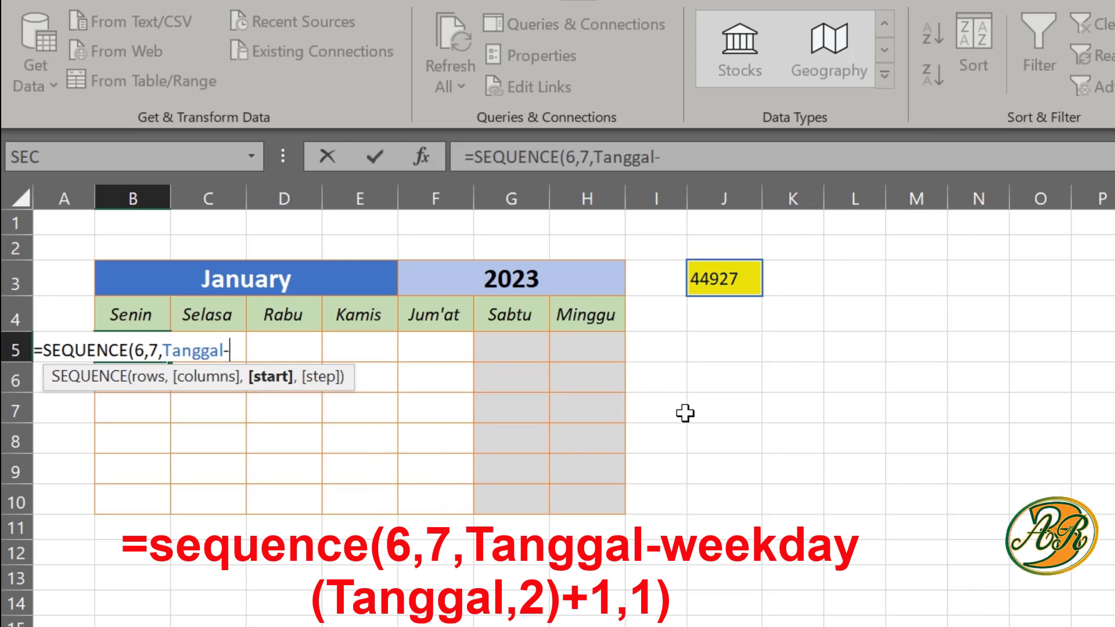
{"action": "type", "text": "weekday"}
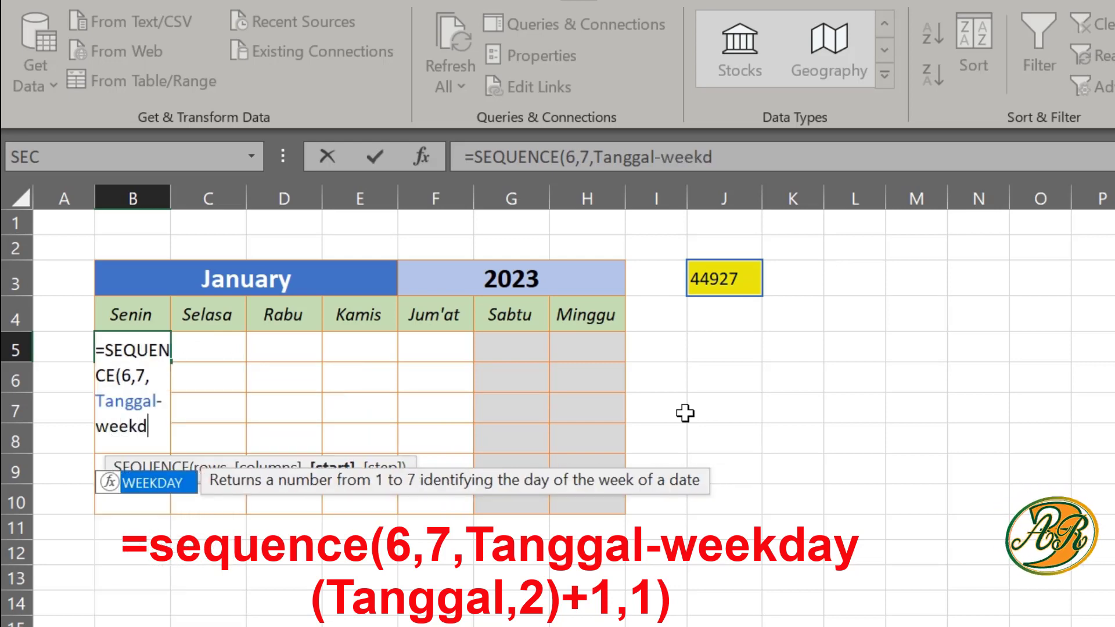
{"action": "type", "text": "("}
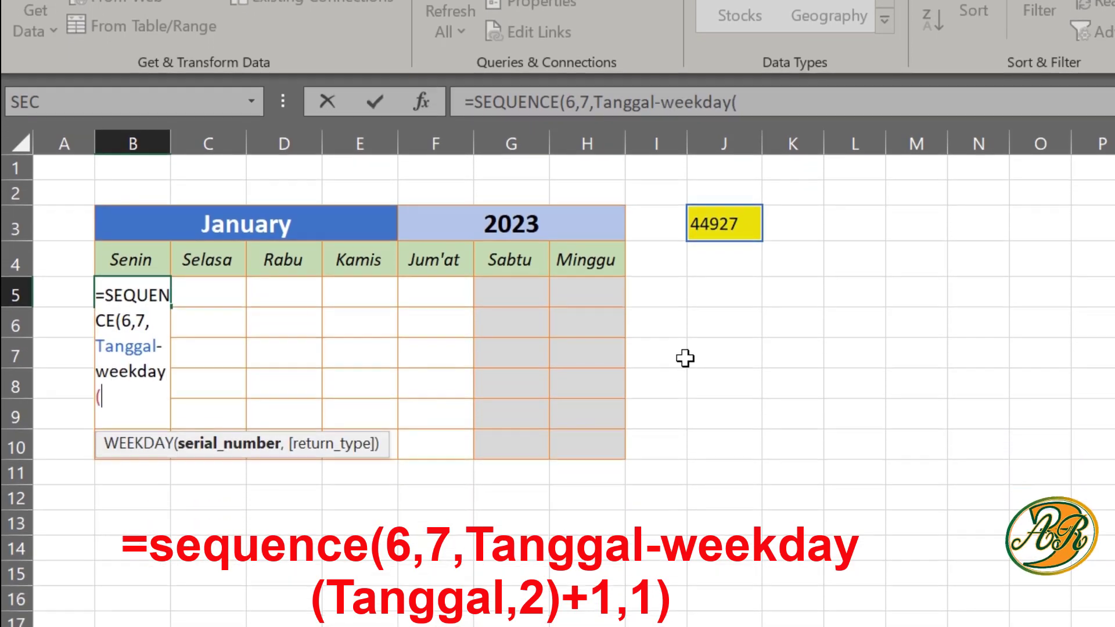
{"action": "type", "text": "Tang"}
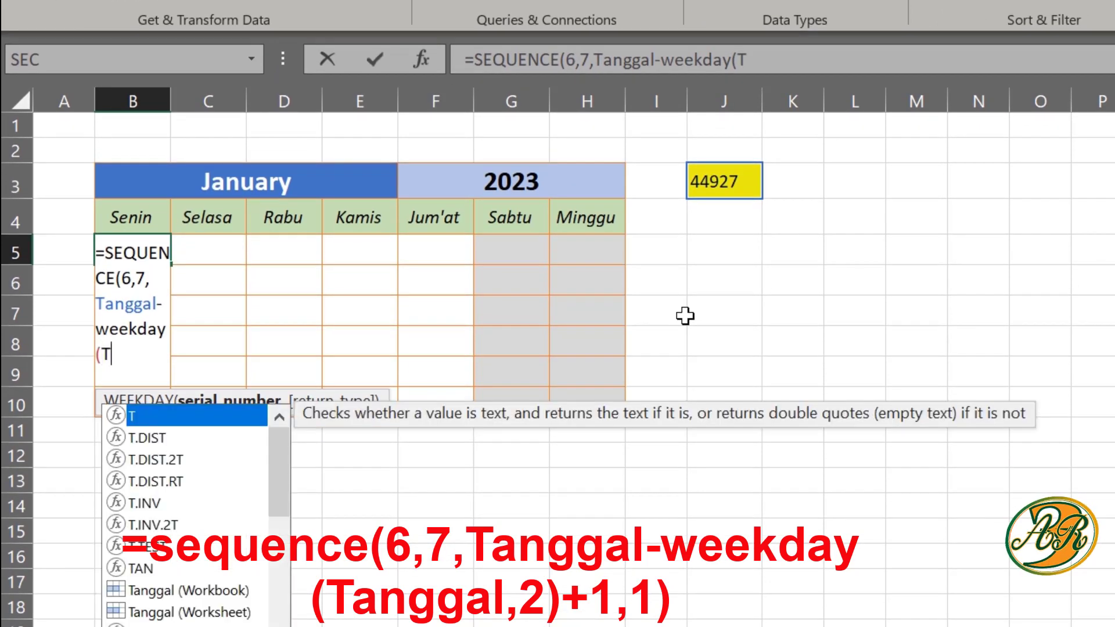
{"action": "type", "text": "gal"}
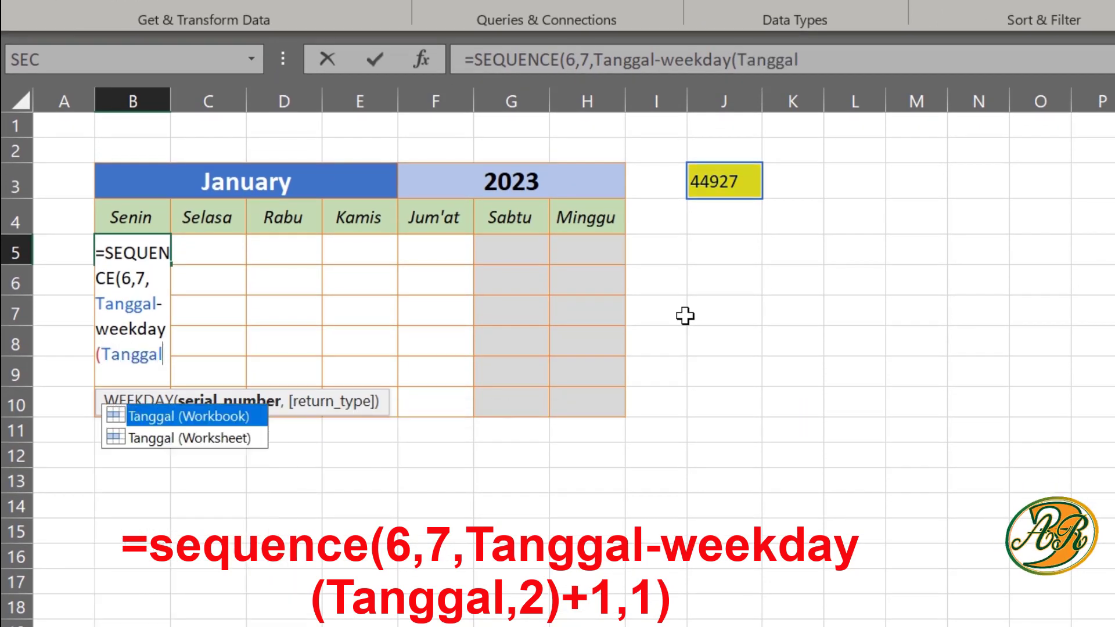
{"action": "type", "text": ","}
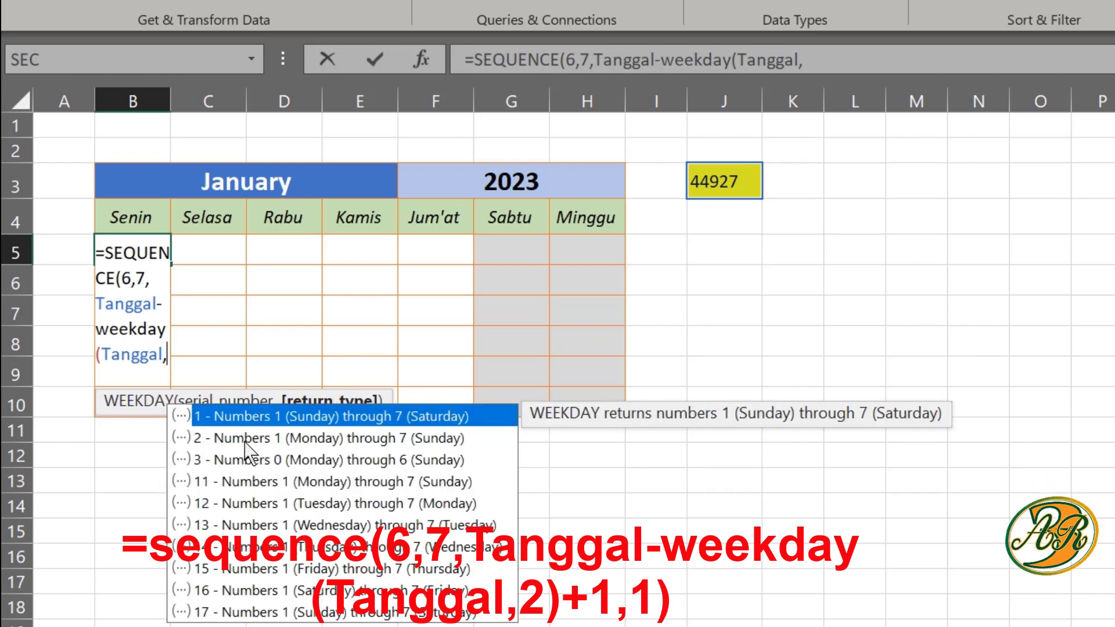
{"action": "type", "text": "2"}
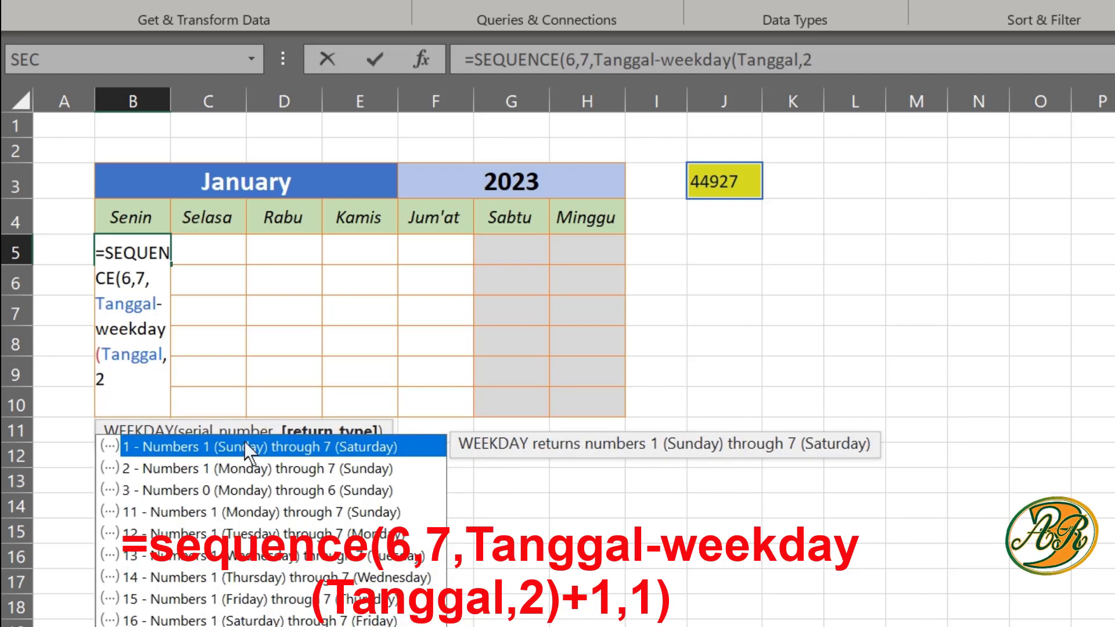
{"action": "type", "text": ")"}
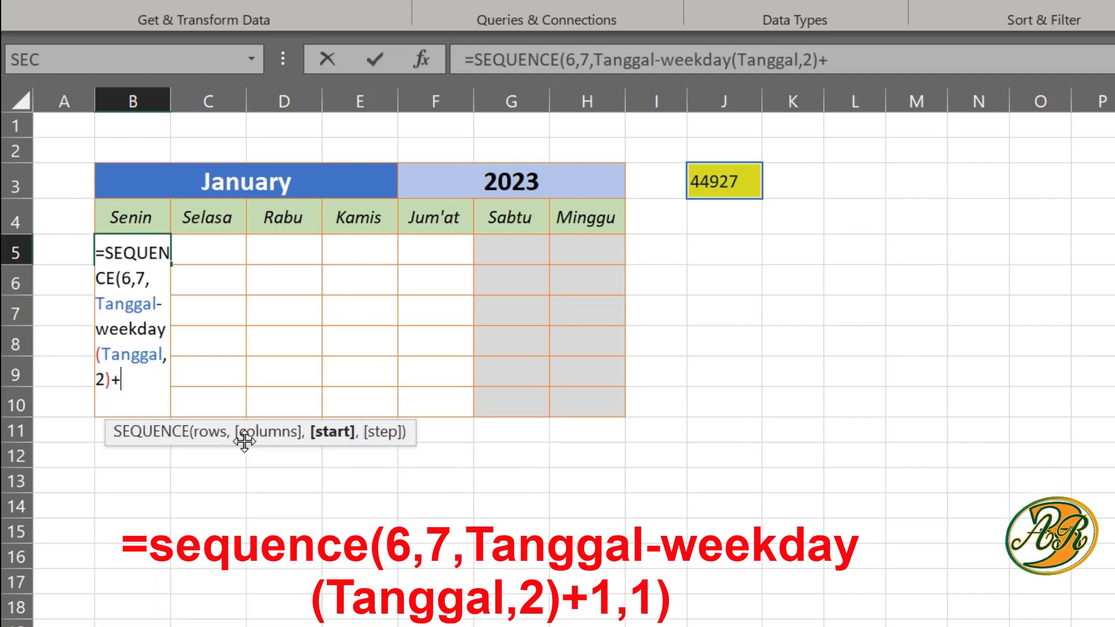
{"action": "type", "text": "+1,"}
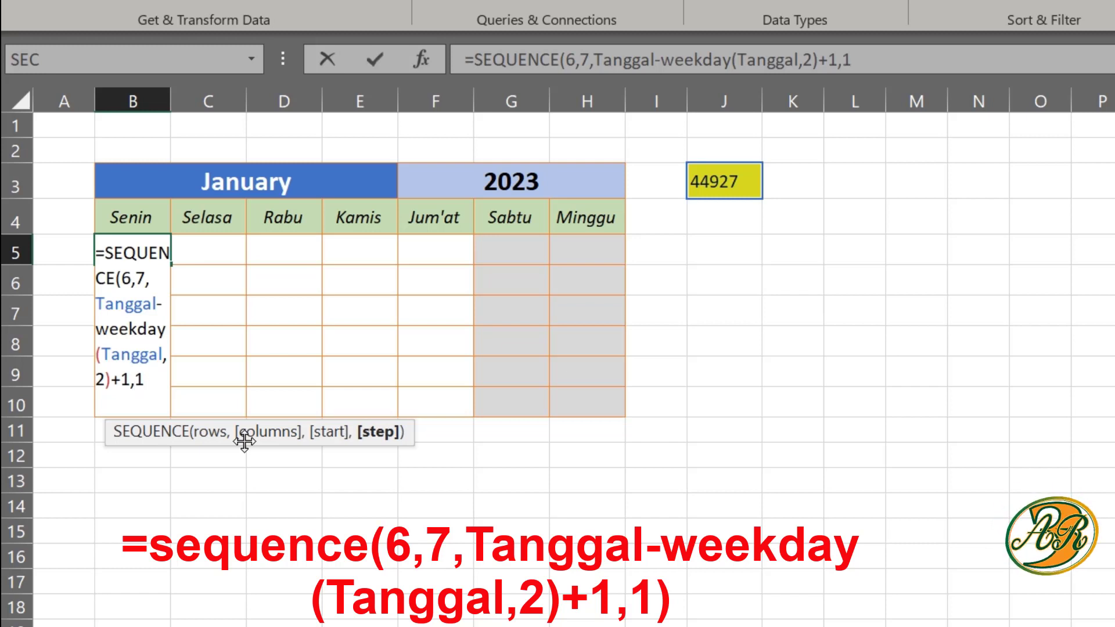
{"action": "type", "text": "1)"}
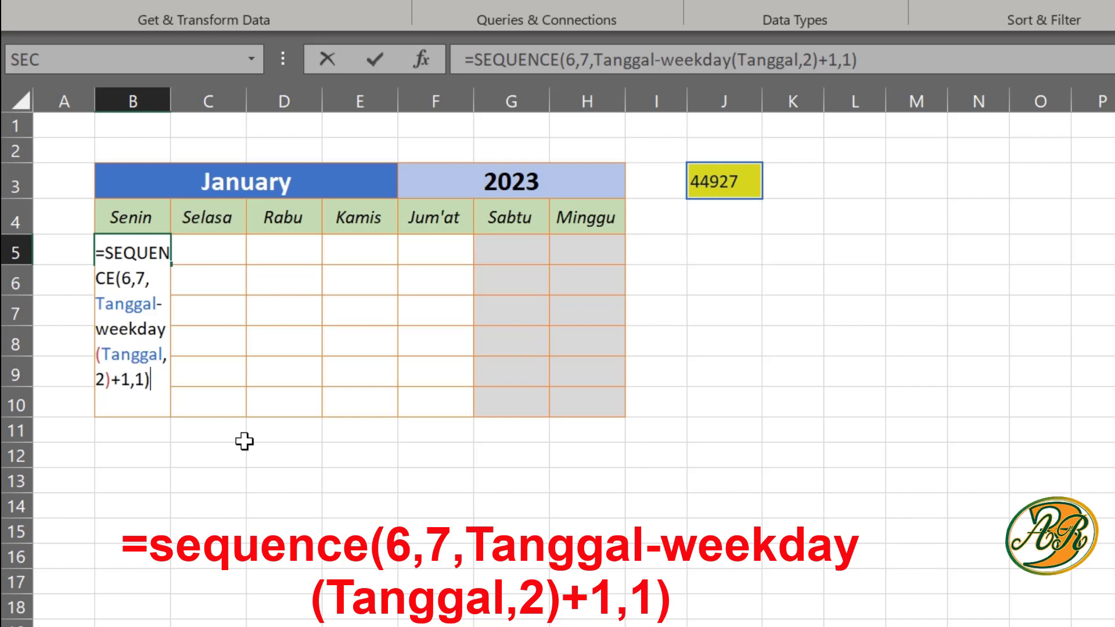
{"action": "key", "text": "Return"}
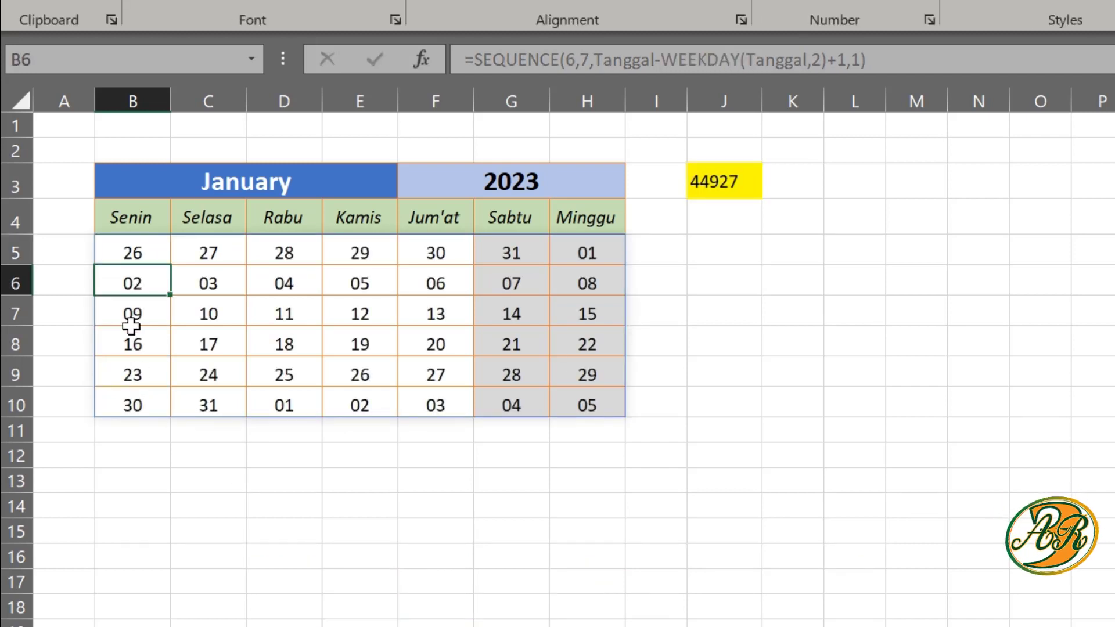
- Test the generated date grid by switching the month in B3 to March and back to January
{"action": "left_click", "coordinate": [186, 257]}
{"action": "left_click", "coordinate": [355, 281]}
{"action": "left_click", "coordinate": [393, 378]}
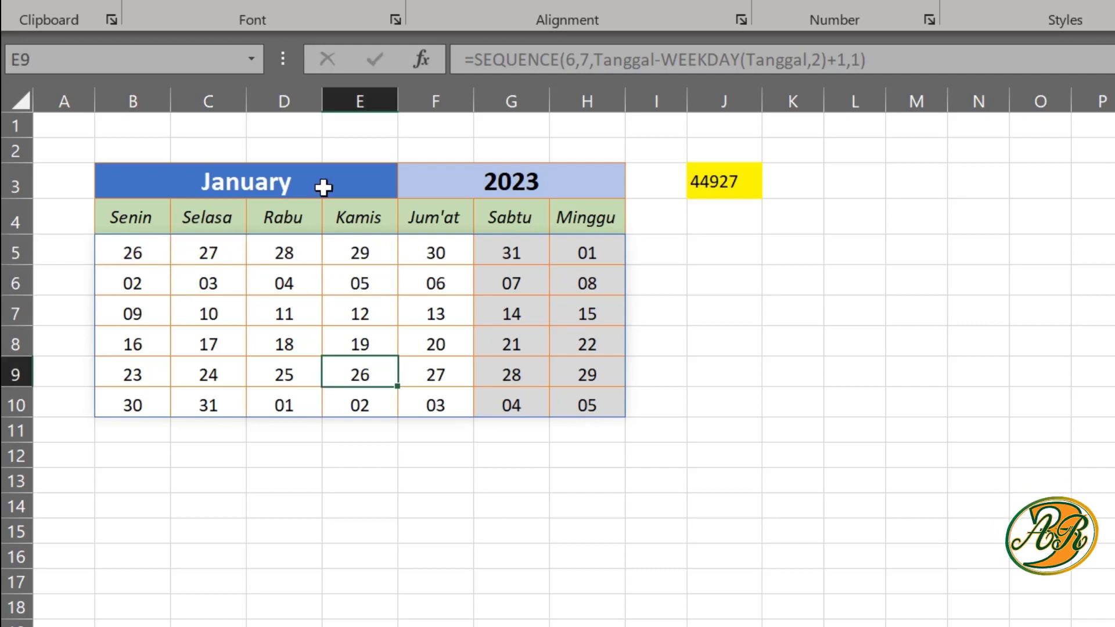
{"action": "left_click", "coordinate": [323, 186]}
{"action": "left_click", "coordinate": [410, 185]}
{"action": "left_click", "coordinate": [312, 255]}
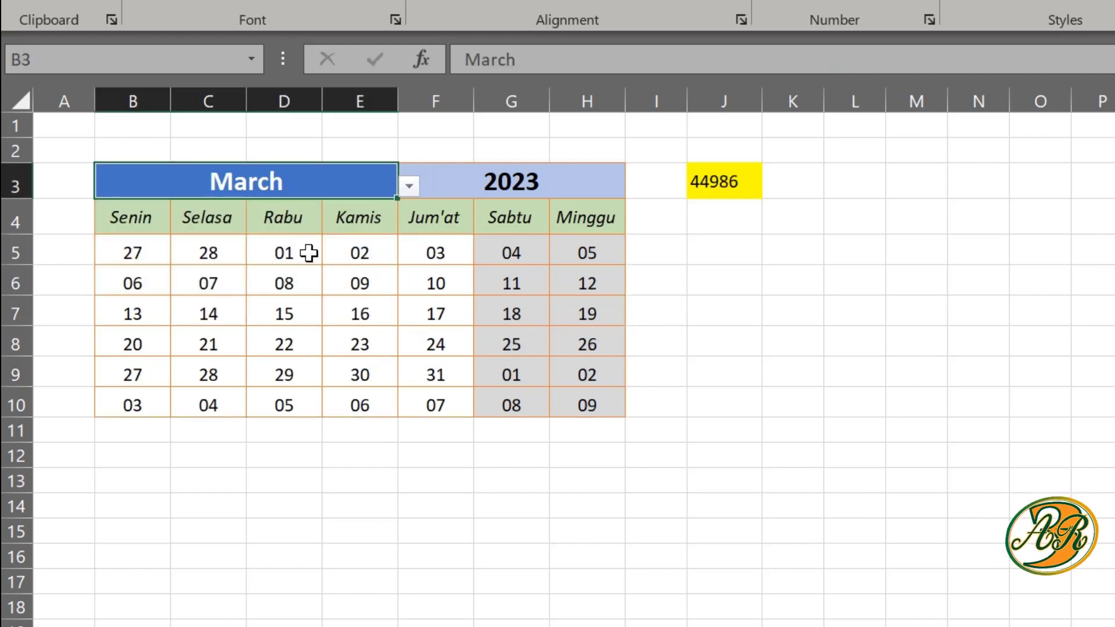
{"action": "left_click", "coordinate": [410, 185]}
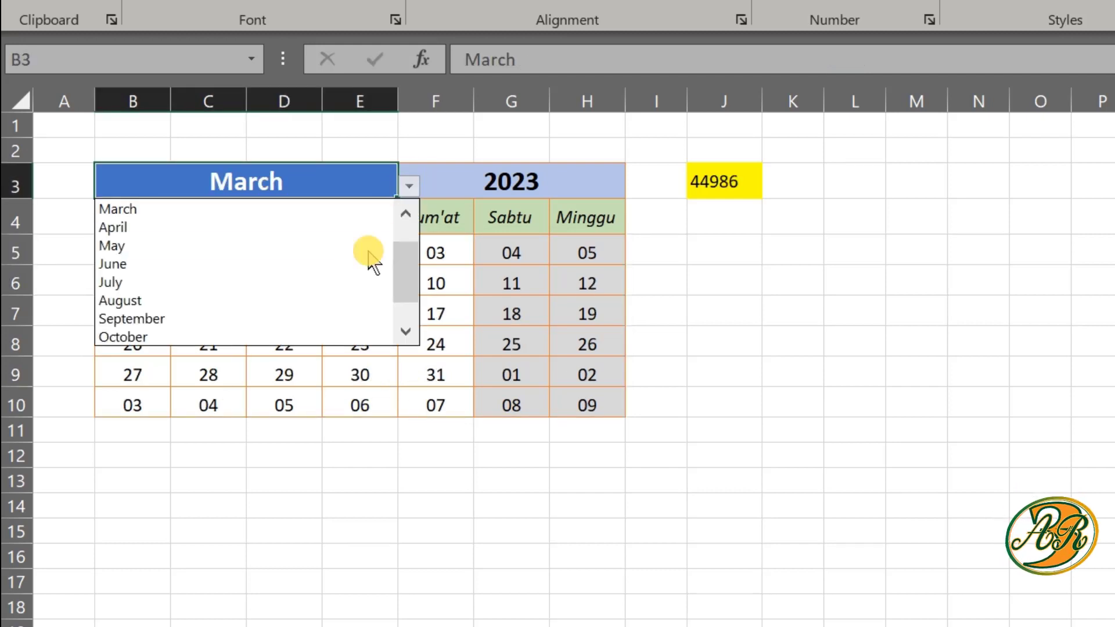
{"action": "left_click", "coordinate": [405, 213]}
{"action": "left_click", "coordinate": [329, 209]}
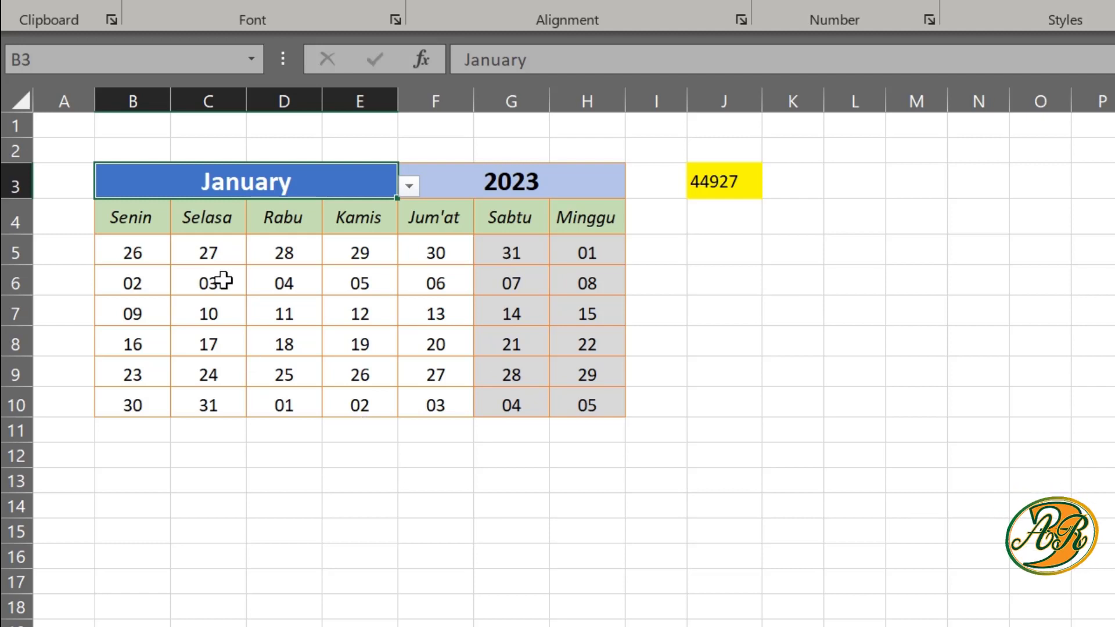
- Create a formula-based conditional formatting rule for the date grid B5:H10 with the condition =month(B5)<>month(Tanggal)
{"action": "left_click", "coordinate": [147, 252]}
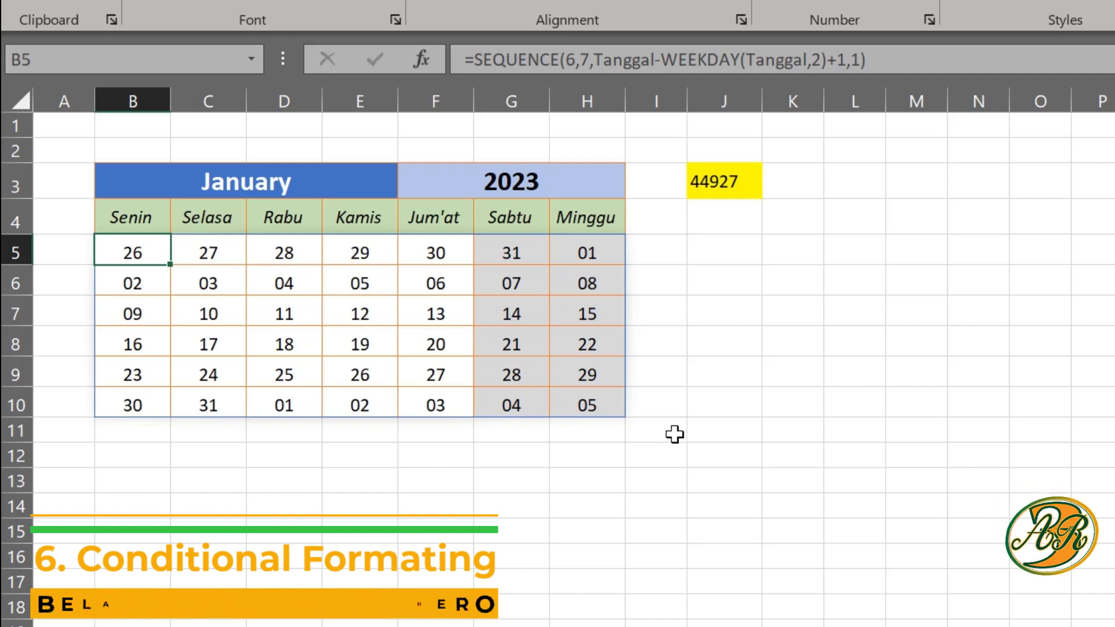
{"action": "mouse_move", "coordinate": [130, 251]}
{"action": "left_mouse_down"}
{"action": "mouse_move", "coordinate": [386, 256]}
{"action": "mouse_move", "coordinate": [511, 319]}
{"action": "mouse_move", "coordinate": [592, 388]}
{"action": "mouse_move", "coordinate": [590, 403]}
{"action": "left_mouse_up"}
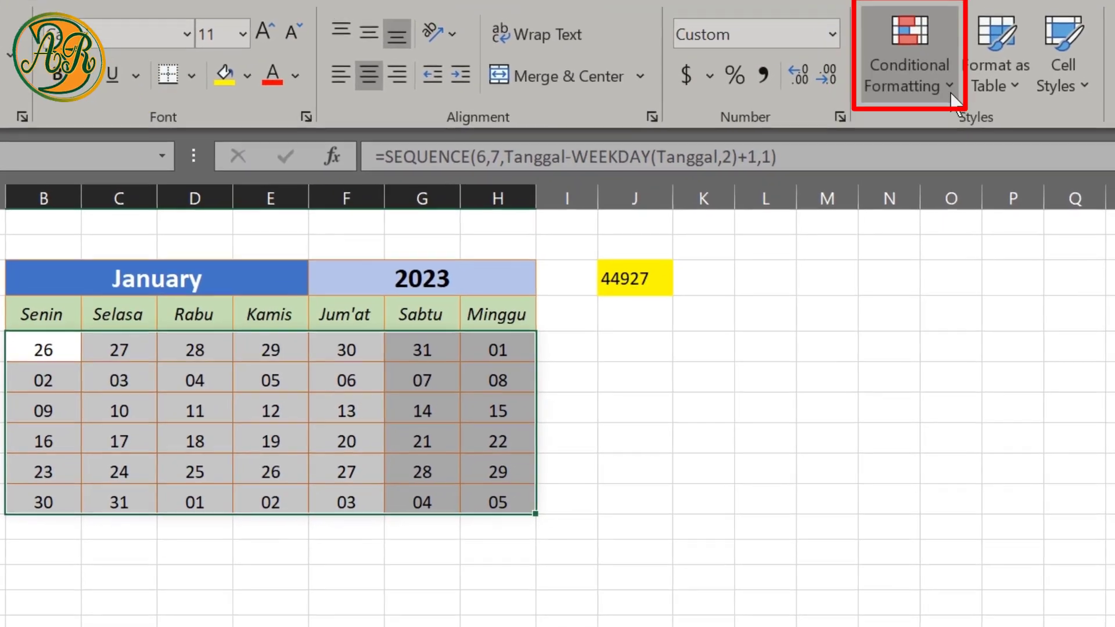
{"action": "left_click", "coordinate": [946, 87]}
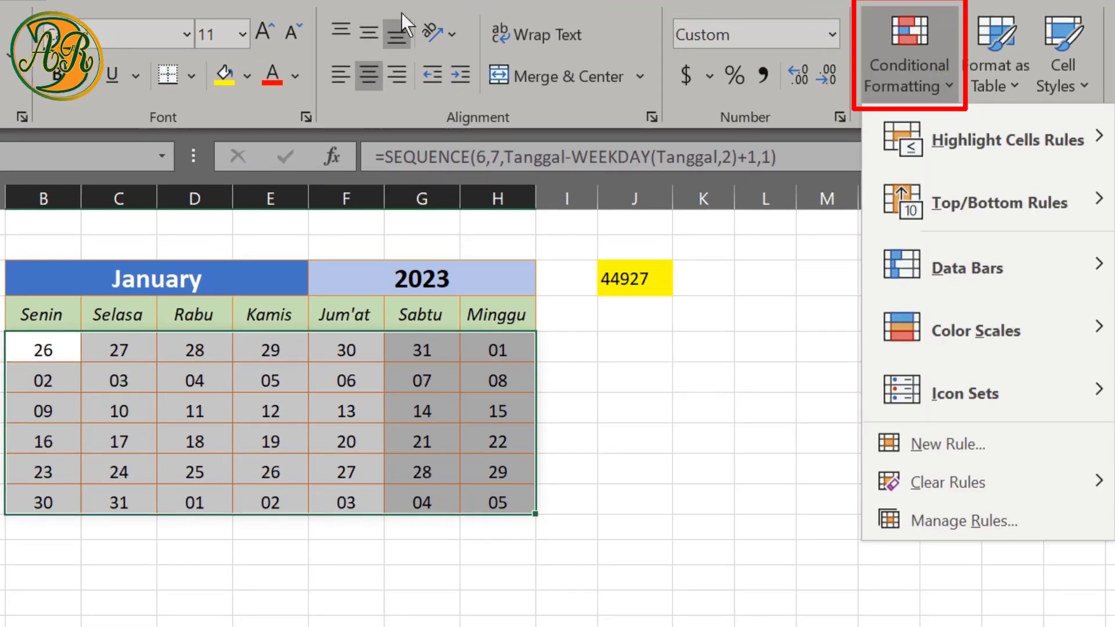
{"action": "left_click", "coordinate": [961, 445]}
{"action": "left_click_drag", "start_coordinate": [847, 284], "coordinate": [742, 157]}
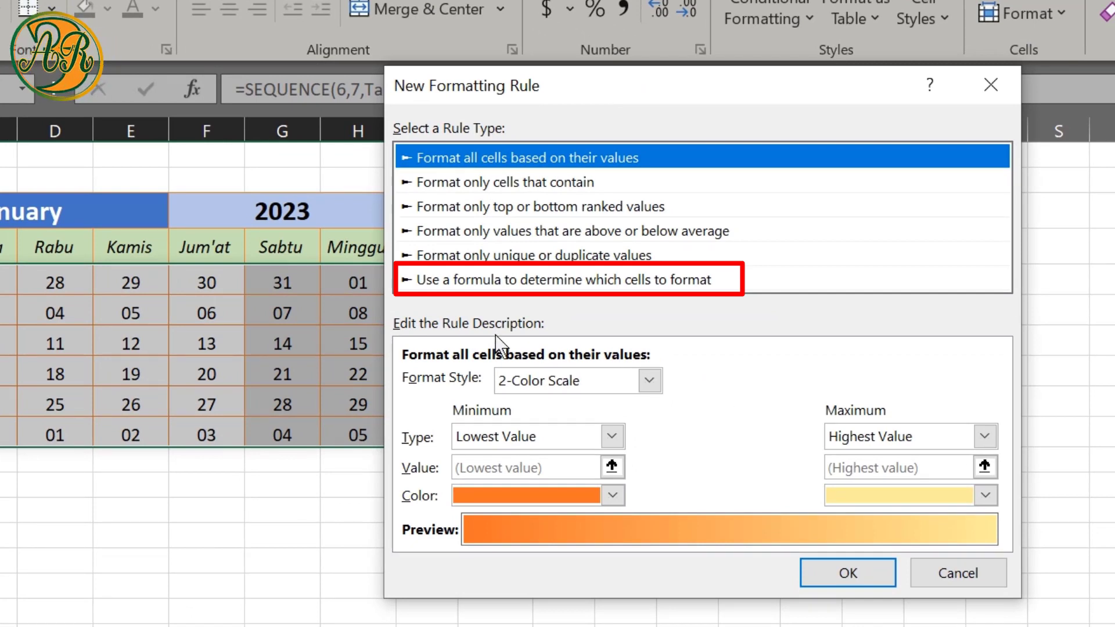
{"action": "left_click", "coordinate": [451, 282]}
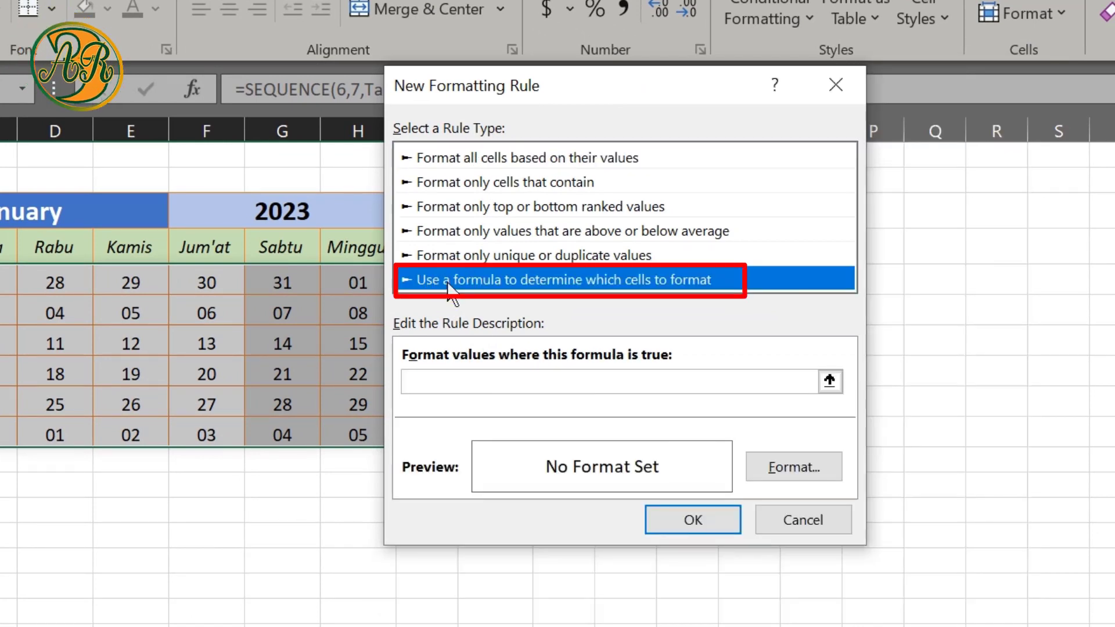
{"action": "left_click", "coordinate": [463, 376]}
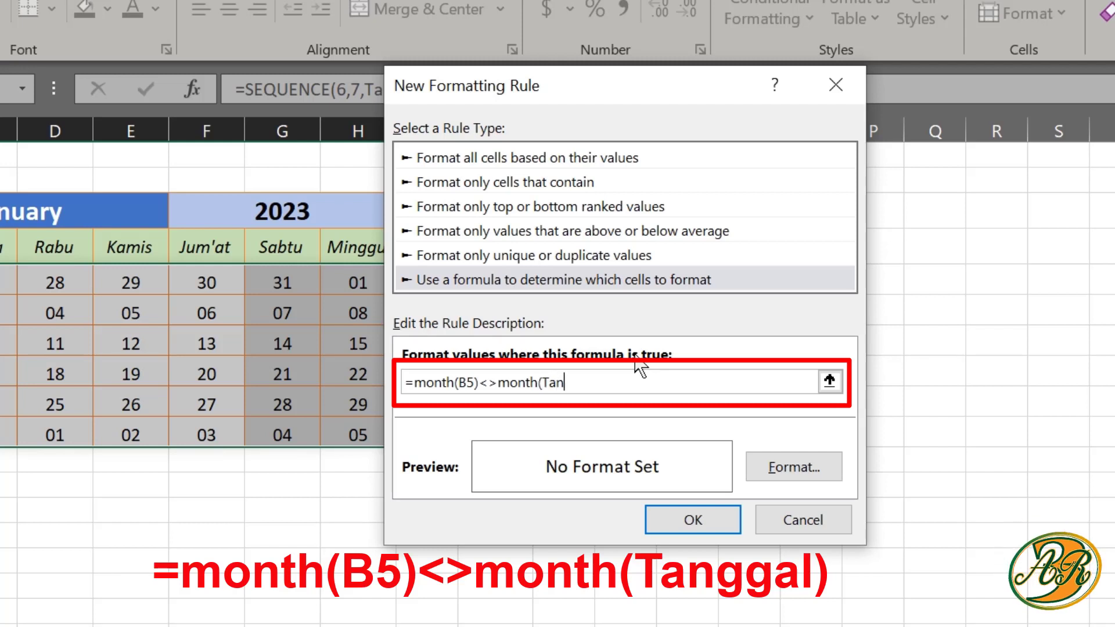
{"action": "type", "text": "ggal"}
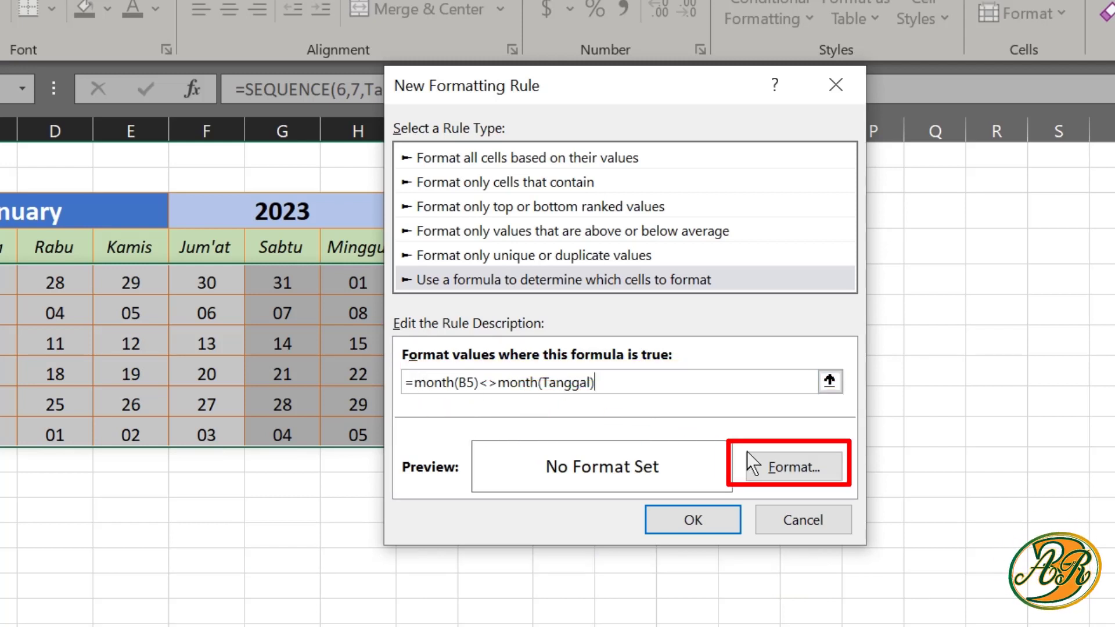
- Give the rule the custom number format ;;; to hide dates outside the chosen month, and apply it to the grid
{"action": "left_click", "coordinate": [793, 473]}
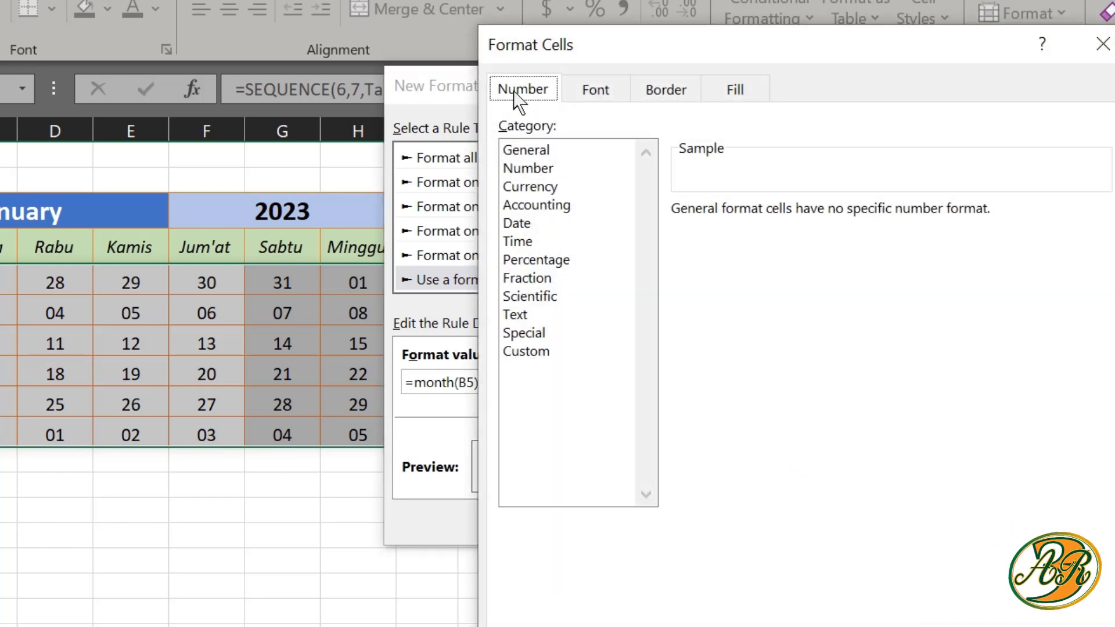
{"action": "left_click_drag", "start_coordinate": [525, 44], "coordinate": [502, 12]}
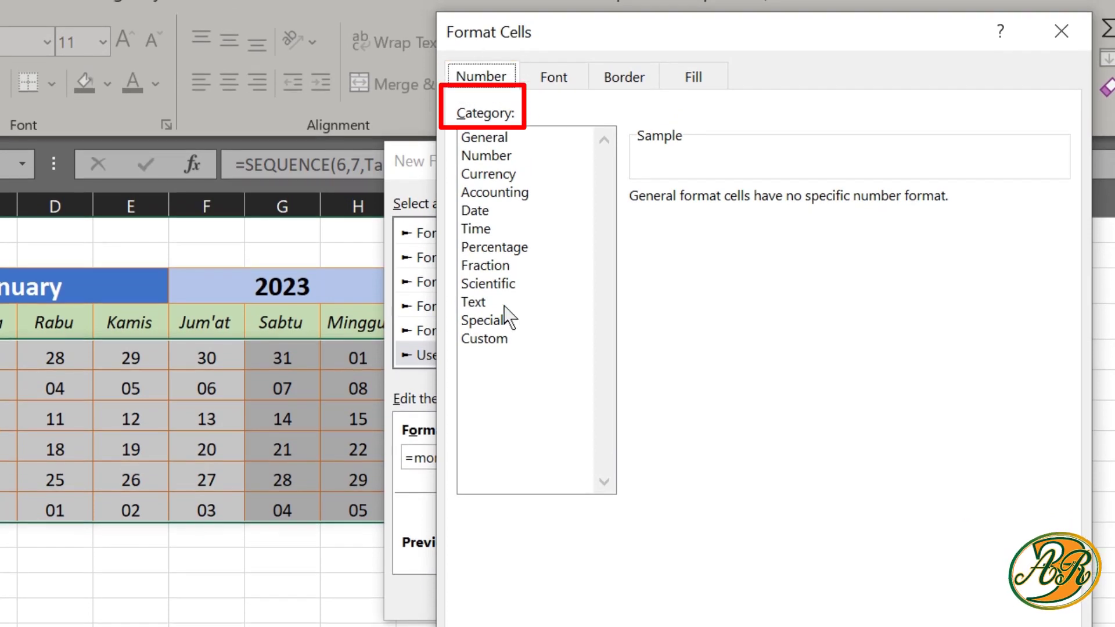
{"action": "left_click", "coordinate": [487, 323]}
{"action": "left_click_drag", "start_coordinate": [699, 224], "coordinate": [589, 202]}
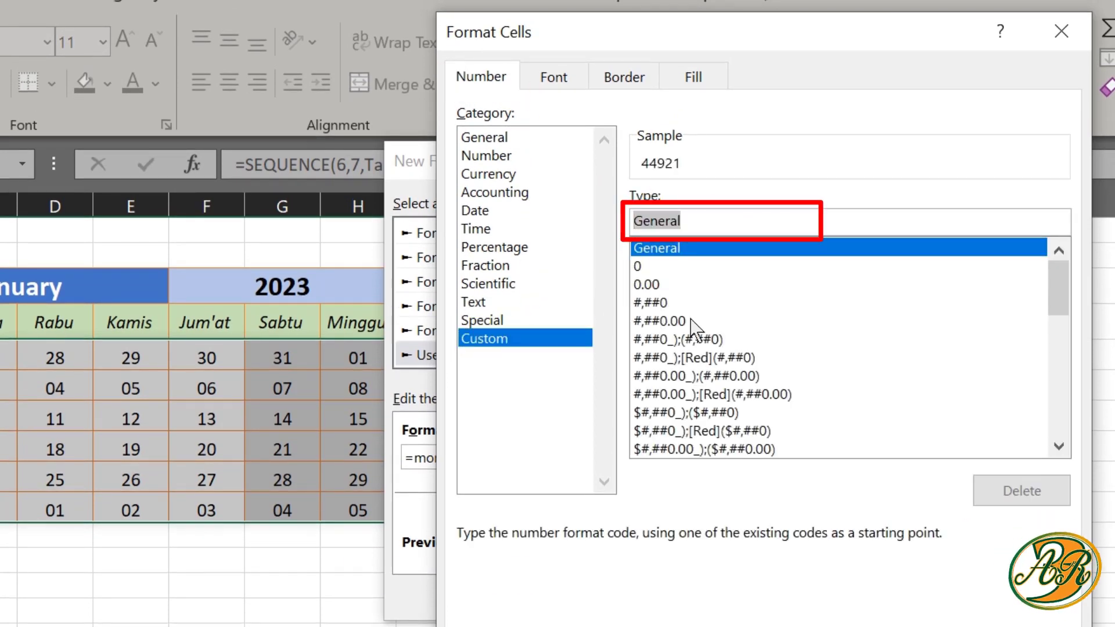
{"action": "type", "text": ";;;"}
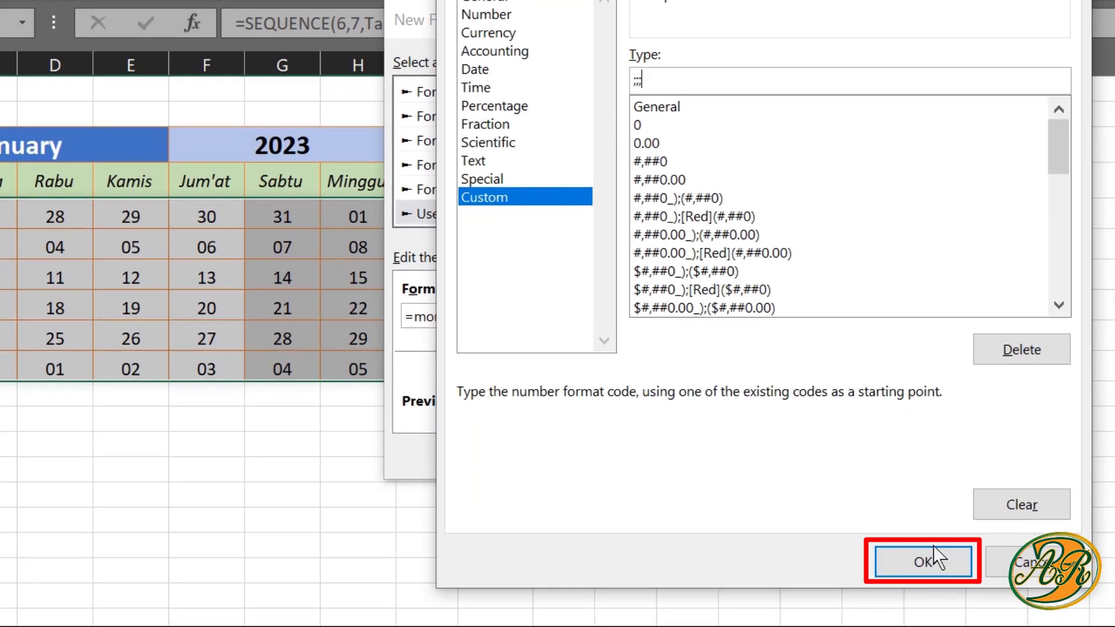
{"action": "left_click", "coordinate": [935, 572]}
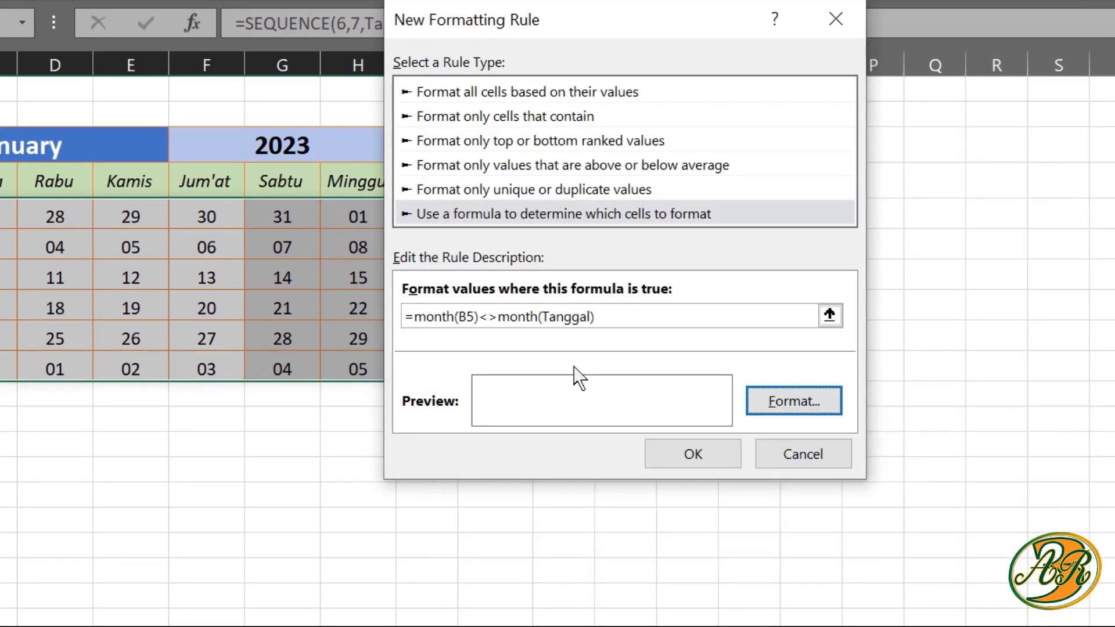
{"action": "left_click", "coordinate": [699, 459]}
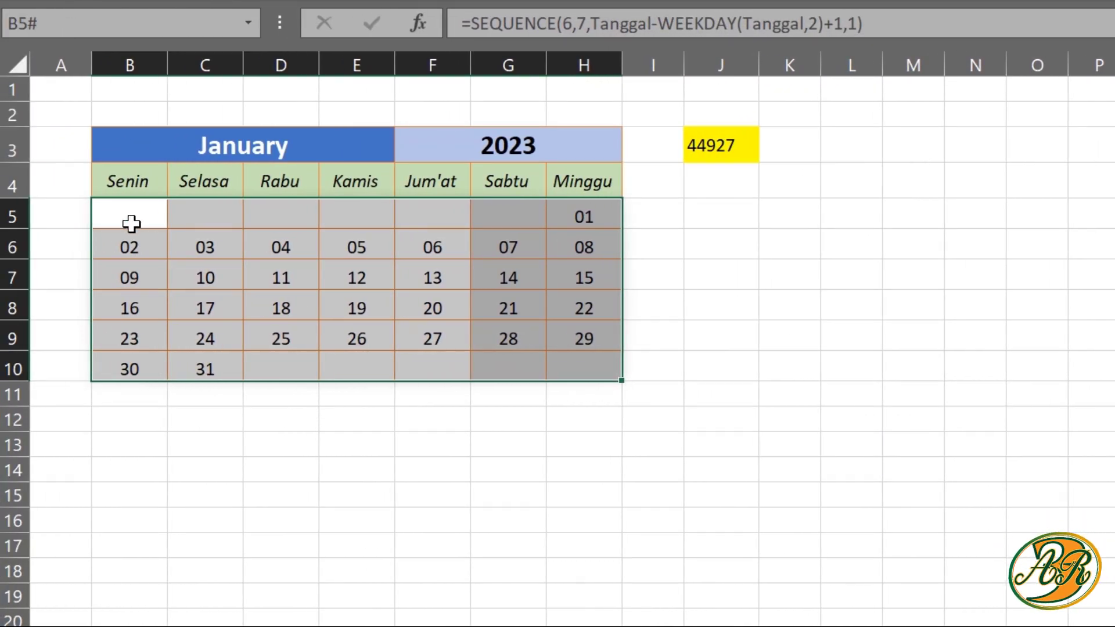
- Examine cells in the first, middle and last weeks of the January grid to check the effect of the rule
{"action": "left_click", "coordinate": [131, 224]}
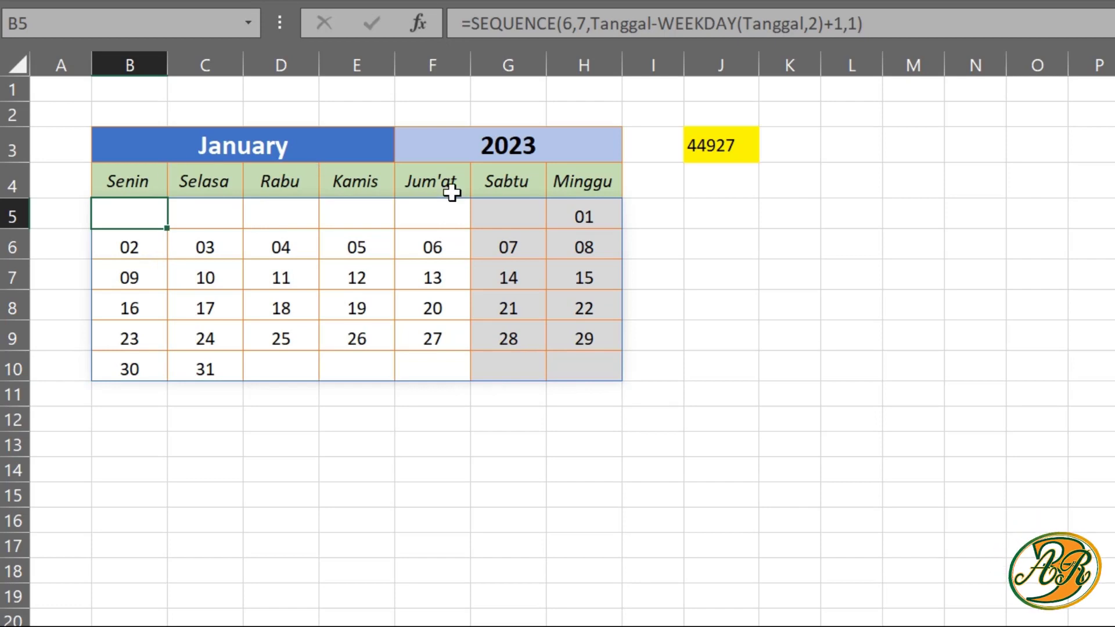
{"action": "left_click_drag", "start_coordinate": [293, 372], "coordinate": [442, 375]}
{"action": "left_click", "coordinate": [443, 374]}
{"action": "left_click", "coordinate": [514, 372]}
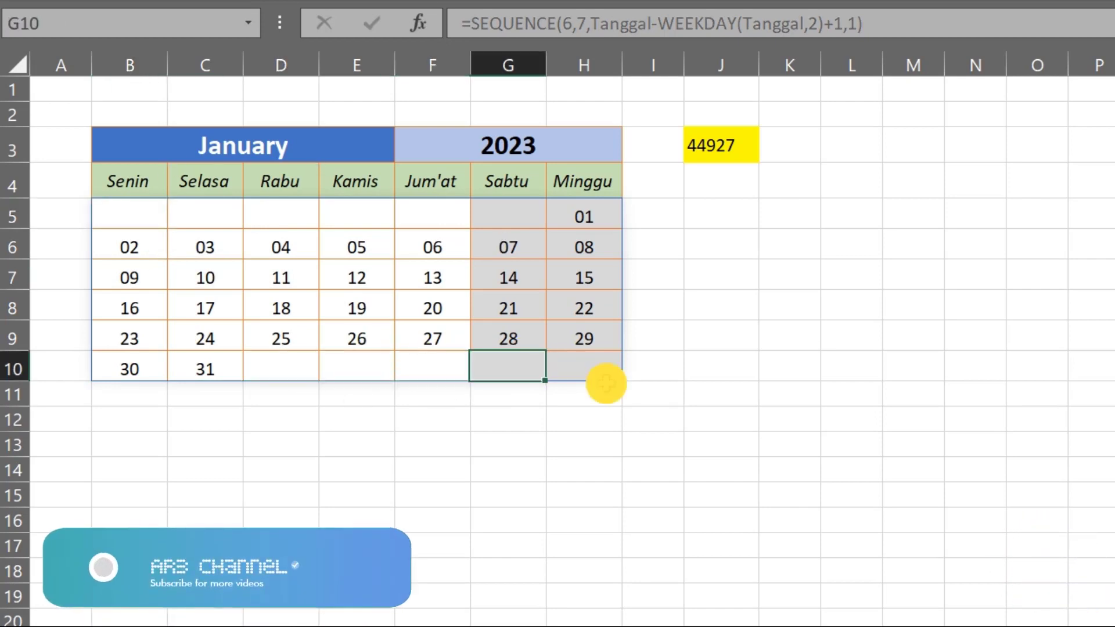
{"action": "left_click", "coordinate": [511, 307]}
{"action": "left_click", "coordinate": [343, 311]}
{"action": "left_click", "coordinate": [210, 307]}
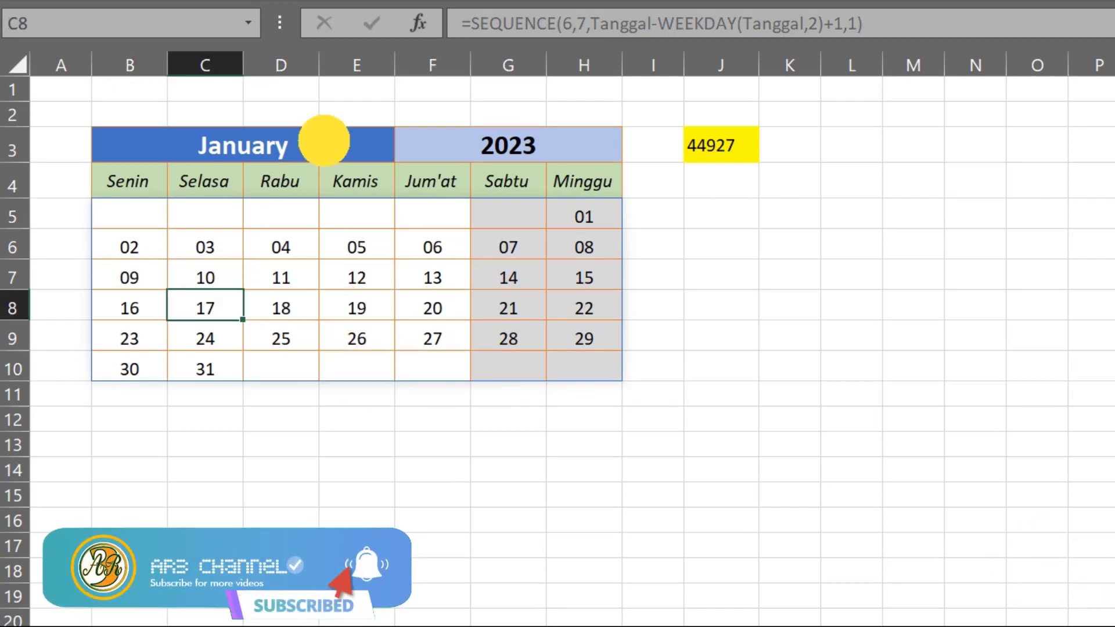
- Test the calendar by setting the month in B3 to April and the year in F3 to 2026
{"action": "left_click", "coordinate": [329, 142]}
{"action": "left_click", "coordinate": [406, 150]}
{"action": "left_click", "coordinate": [315, 227]}
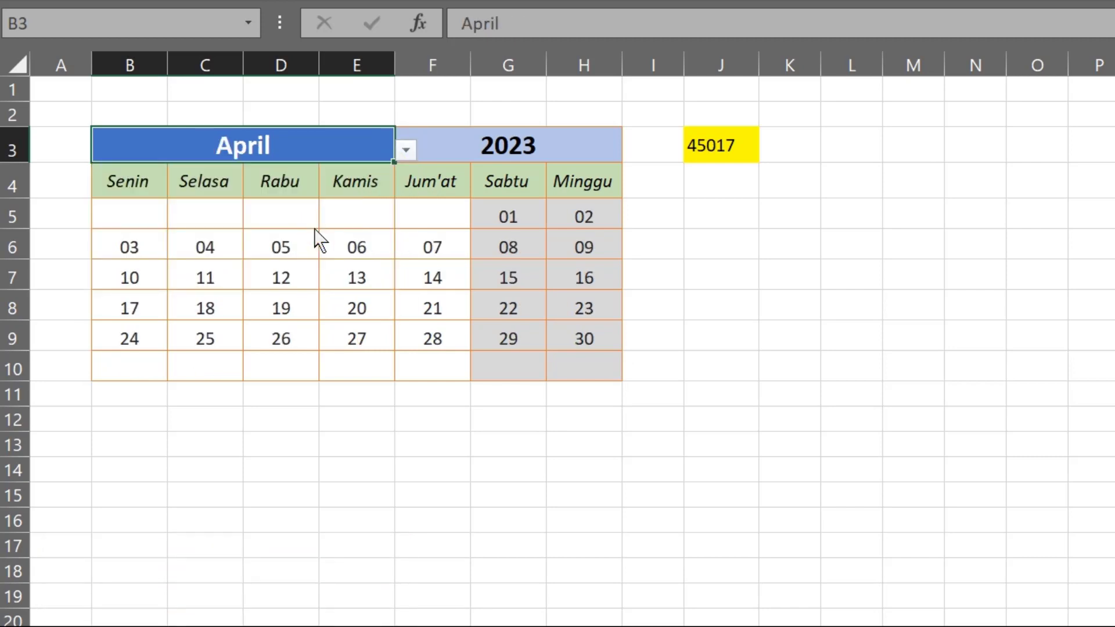
{"action": "left_click", "coordinate": [511, 147]}
{"action": "left_click", "coordinate": [632, 150]}
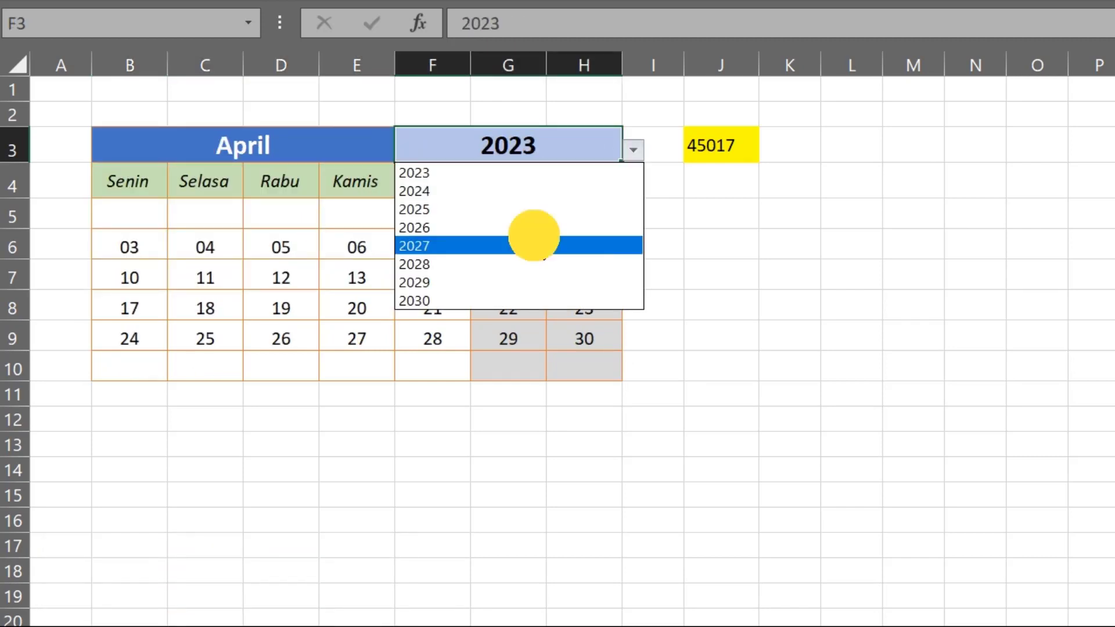
{"action": "left_click", "coordinate": [530, 231]}
- Switch the month in B3 to May and then to January to test the calendar for 2026
{"action": "left_click", "coordinate": [259, 147]}
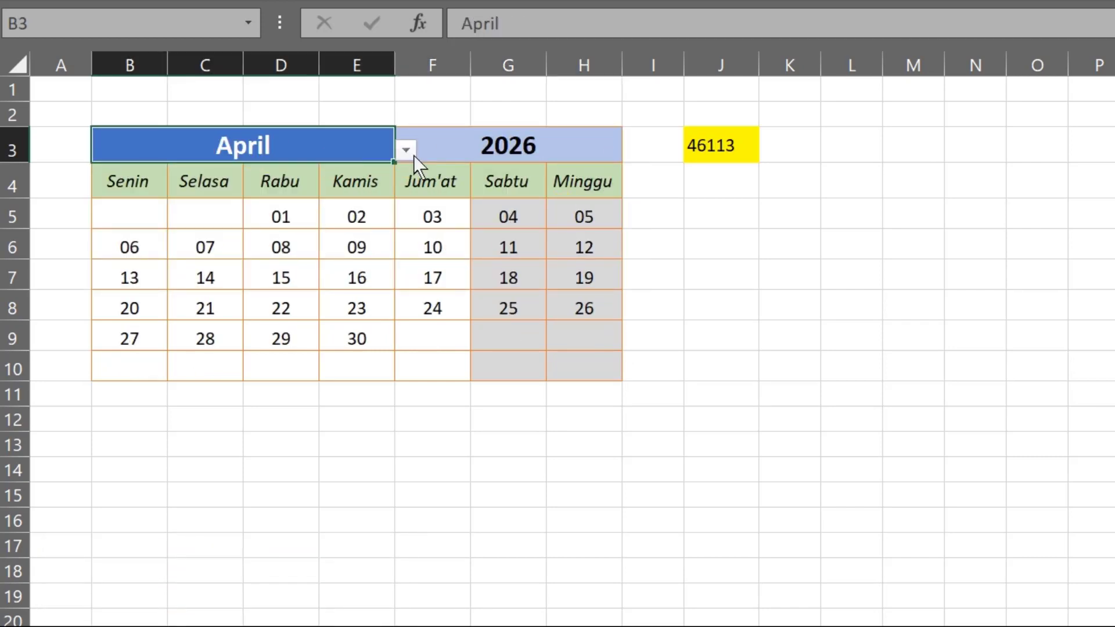
{"action": "left_click", "coordinate": [406, 149]}
{"action": "left_click", "coordinate": [311, 188]}
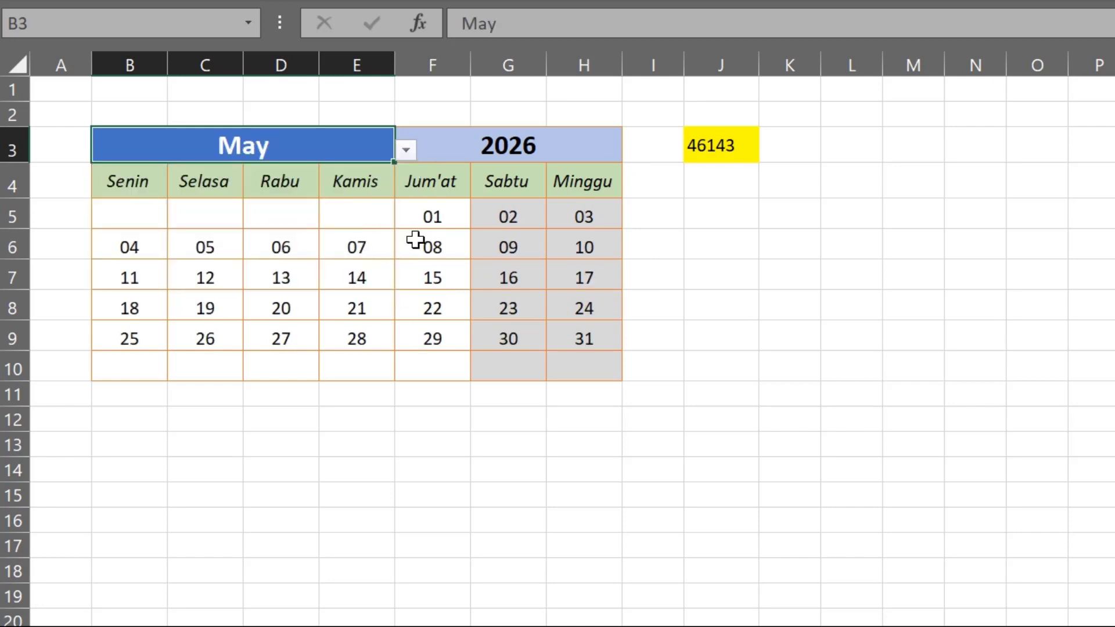
{"action": "left_click", "coordinate": [406, 150]}
{"action": "left_click", "coordinate": [403, 204]}
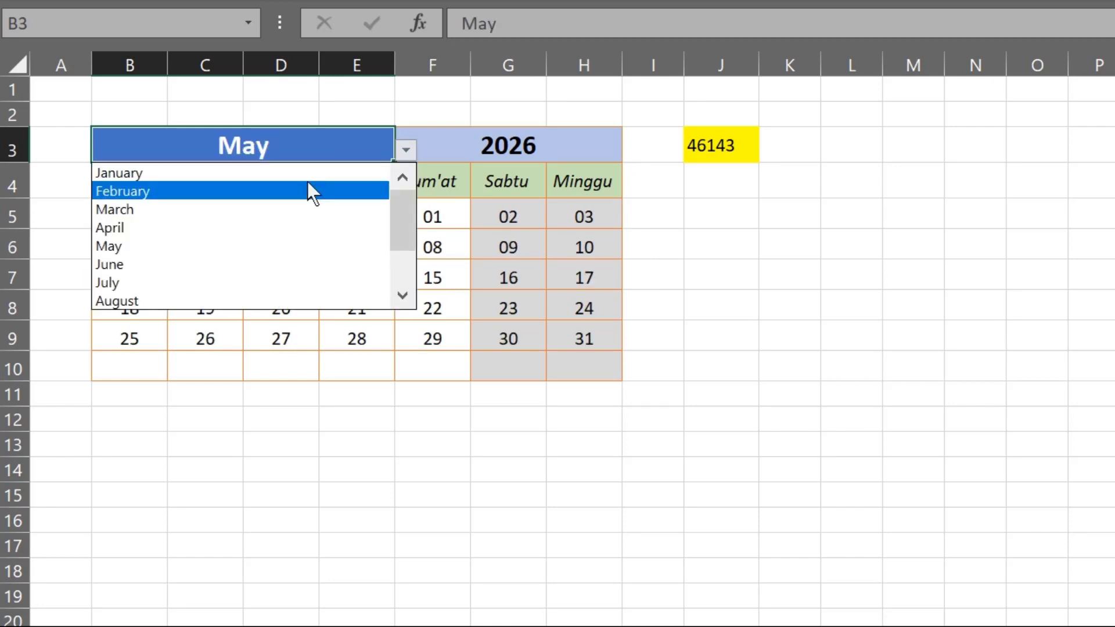
{"action": "left_click", "coordinate": [311, 173]}
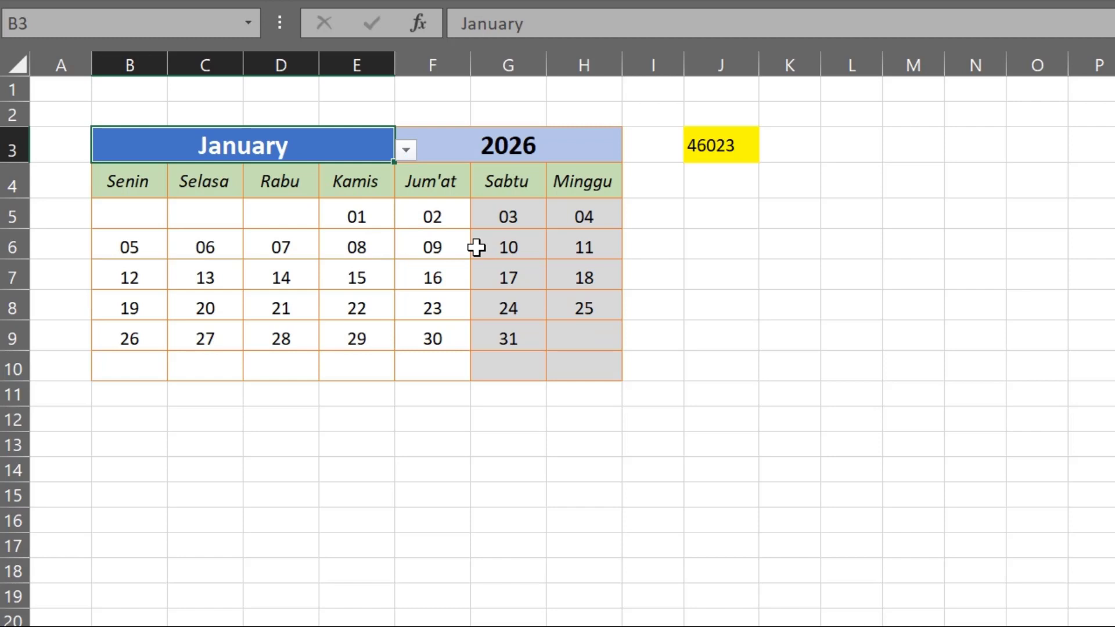